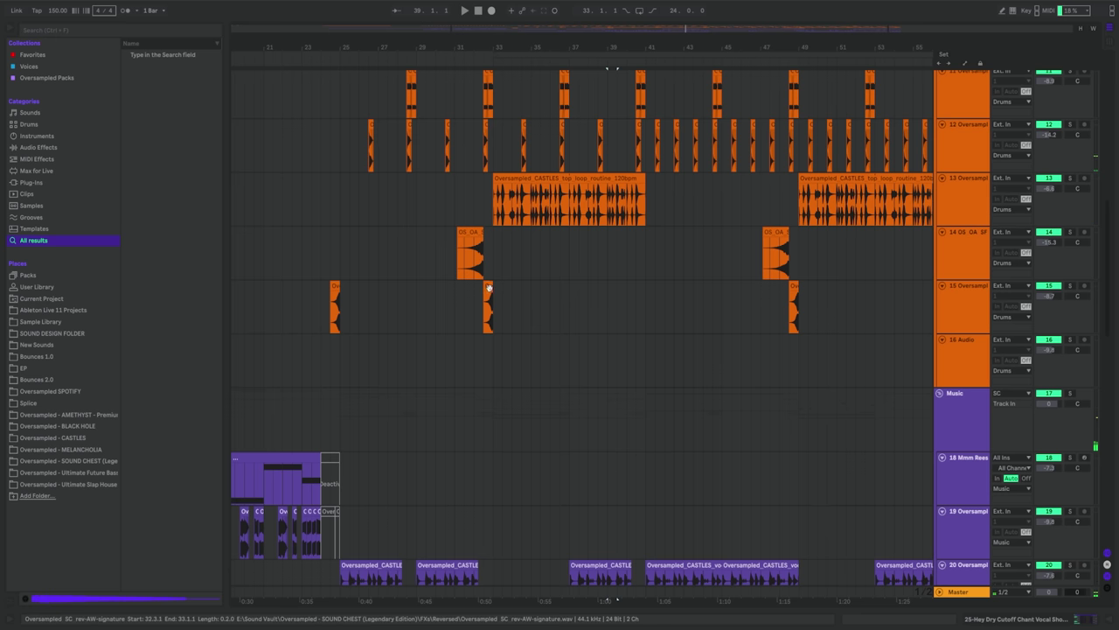
Deactivate the end of the loops on tracks 11 and 13 from 40.4.1, just before bar 41
{"action": "scroll", "coordinate": [629, 272], "scroll_direction": "up", "scroll_amount": 5}
{"action": "scroll", "coordinate": [691, 228], "scroll_direction": "up", "scroll_amount": 2}
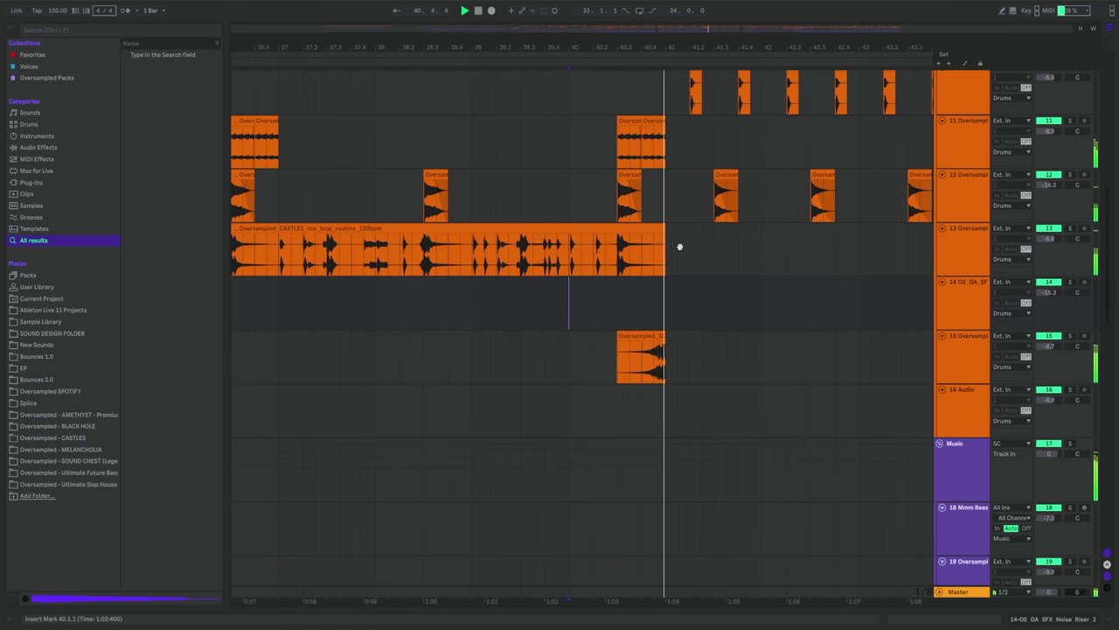
{"action": "scroll", "coordinate": [576, 310], "scroll_direction": "up", "scroll_amount": 5}
{"action": "left_click_drag", "start_coordinate": [593, 389], "coordinate": [636, 296]}
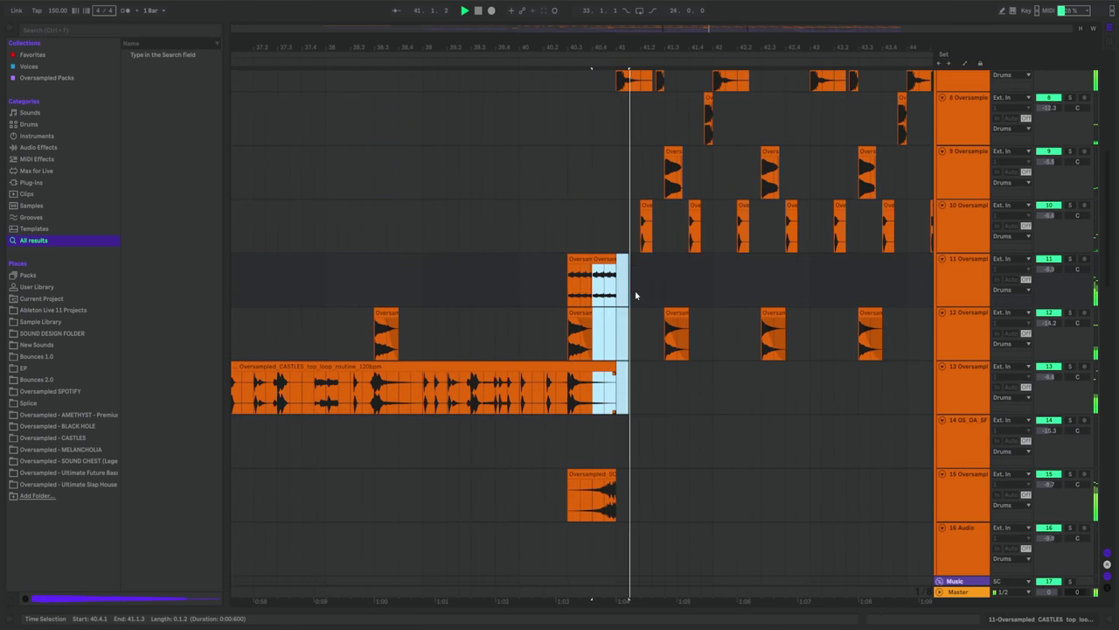
{"action": "scroll", "coordinate": [587, 422], "scroll_direction": "up", "scroll_amount": 5}
{"action": "scroll", "coordinate": [575, 394], "scroll_direction": "down", "scroll_amount": 4}
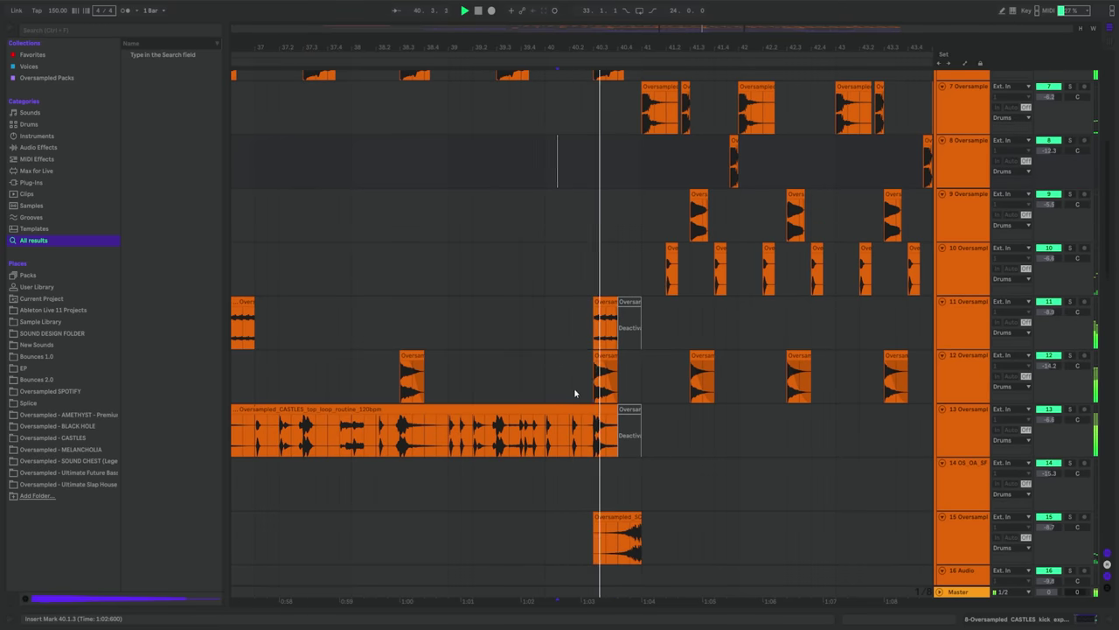
Add THE ULTIMATE SPACE effect to the snare on track 6 and show its REVERB automation around bar 40.3
{"action": "scroll", "coordinate": [540, 245], "scroll_direction": "up", "scroll_amount": 7}
{"action": "left_click", "coordinate": [540, 244]}
{"action": "key", "text": "ctrl+f"}
{"action": "type", "text": "THE ULTIMATE SPACE"}
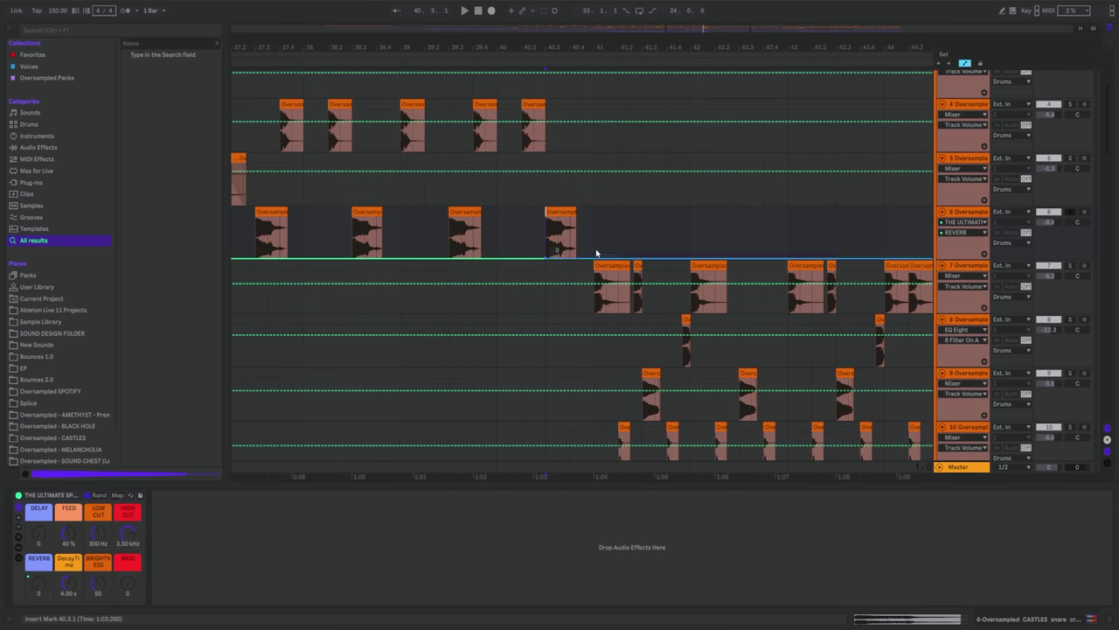
{"action": "left_click", "coordinate": [596, 253]}
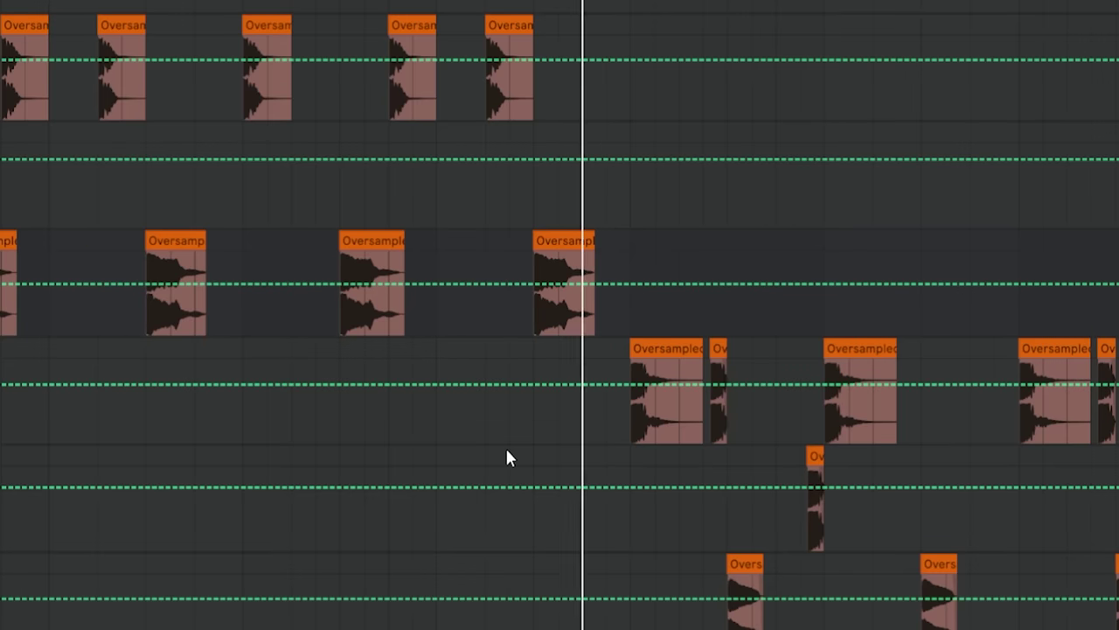
{"action": "right_click", "coordinate": [607, 340]}
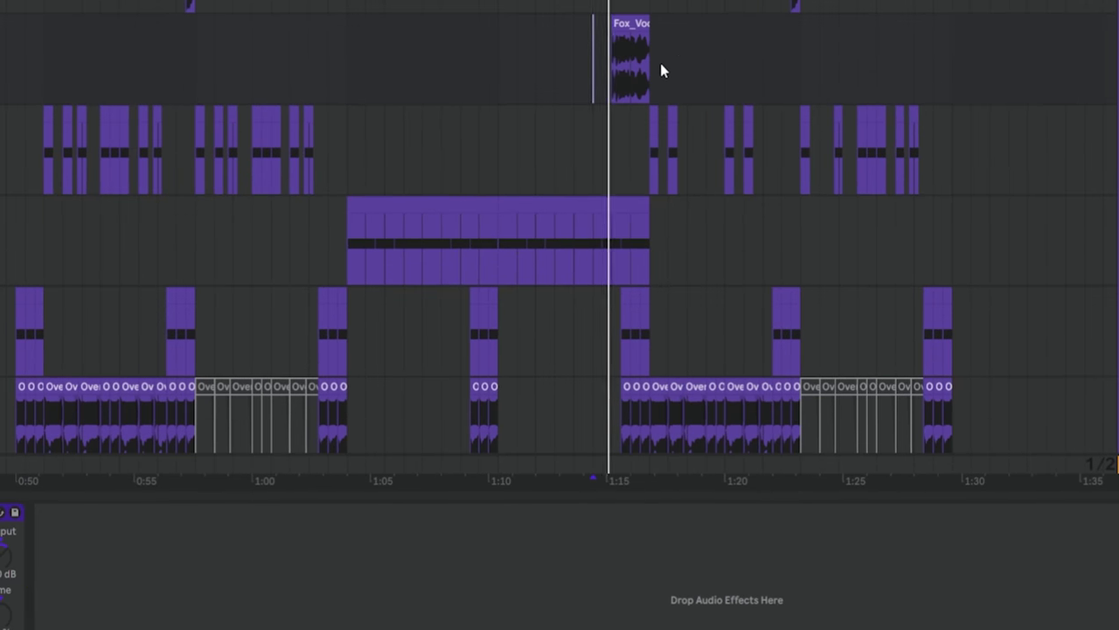
Select the stretch around the Fox_Vocal one-shot on track 27, from 47.3.1 to 50.3.1
{"action": "scroll", "coordinate": [645, 222], "scroll_direction": "up", "scroll_amount": 5}
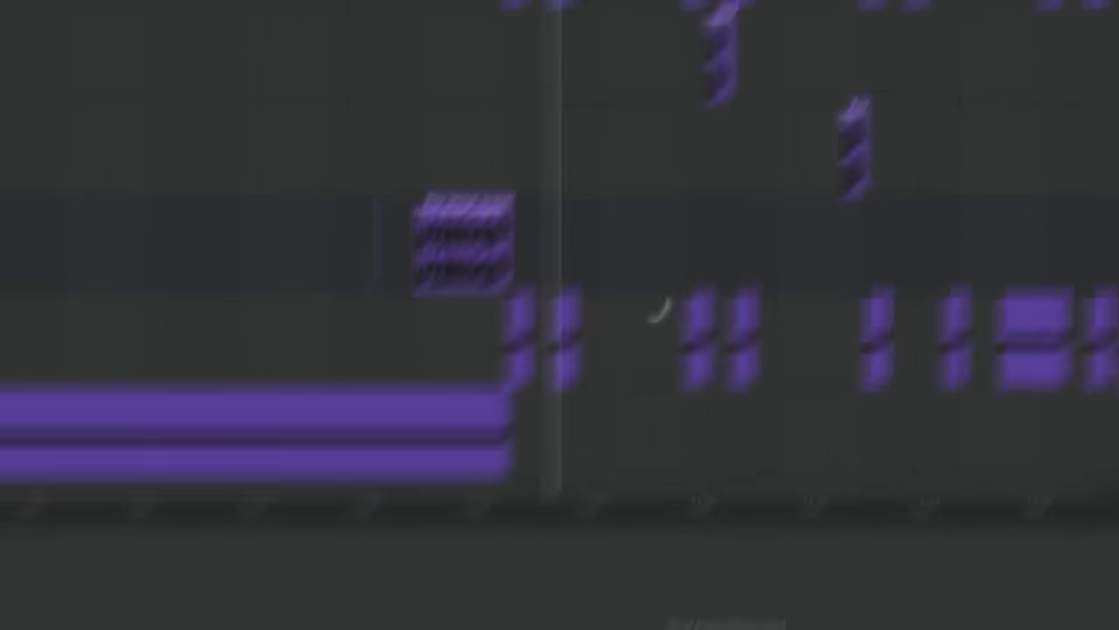
{"action": "scroll", "coordinate": [582, 487], "scroll_direction": "down", "scroll_amount": 5}
{"action": "left_click_drag", "start_coordinate": [637, 245], "coordinate": [367, 245]}
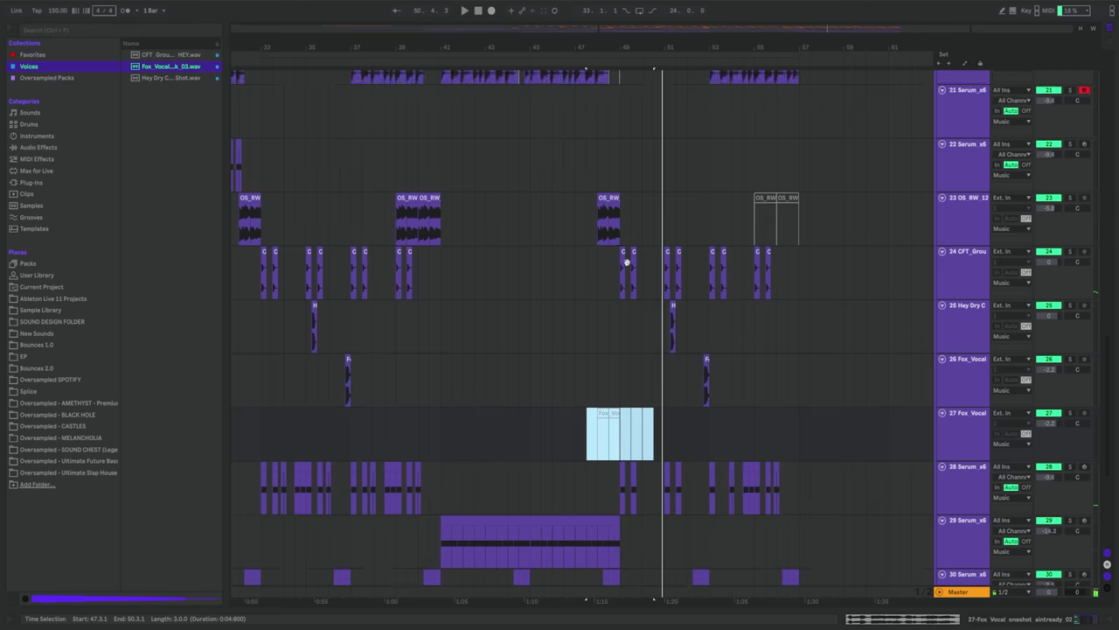
Play the transition into bar 49 from 48.3 and examine its riser, reverse effect and vocal clips
{"action": "scroll", "coordinate": [655, 394], "scroll_direction": "up", "scroll_amount": 10}
{"action": "scroll", "coordinate": [627, 367], "scroll_direction": "up", "scroll_amount": 3}
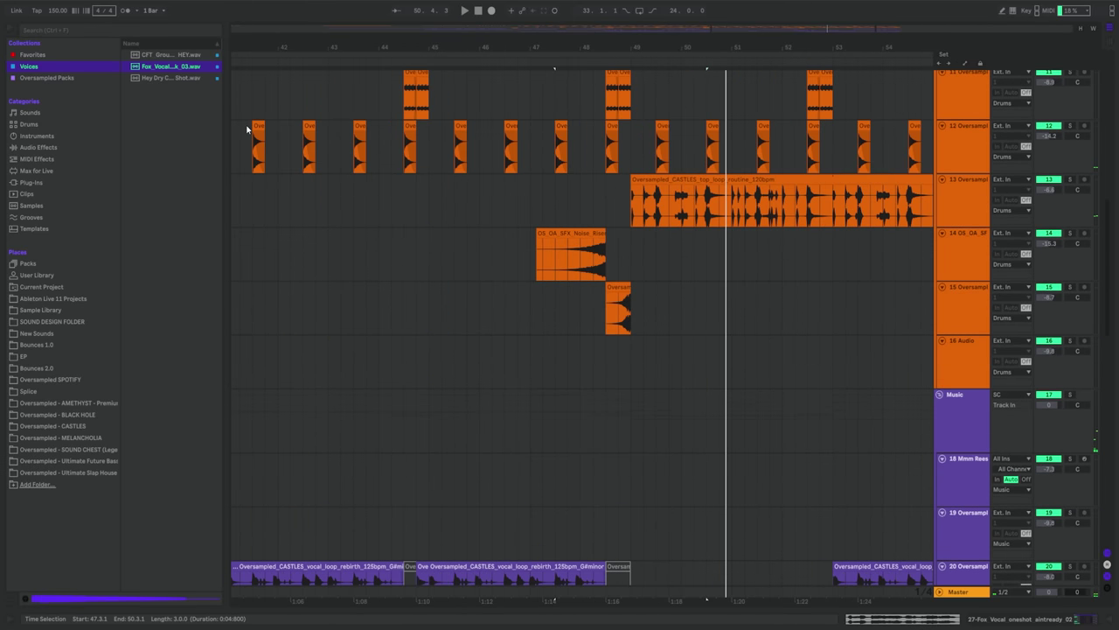
{"action": "scroll", "coordinate": [449, 310], "scroll_direction": "up", "scroll_amount": 5}
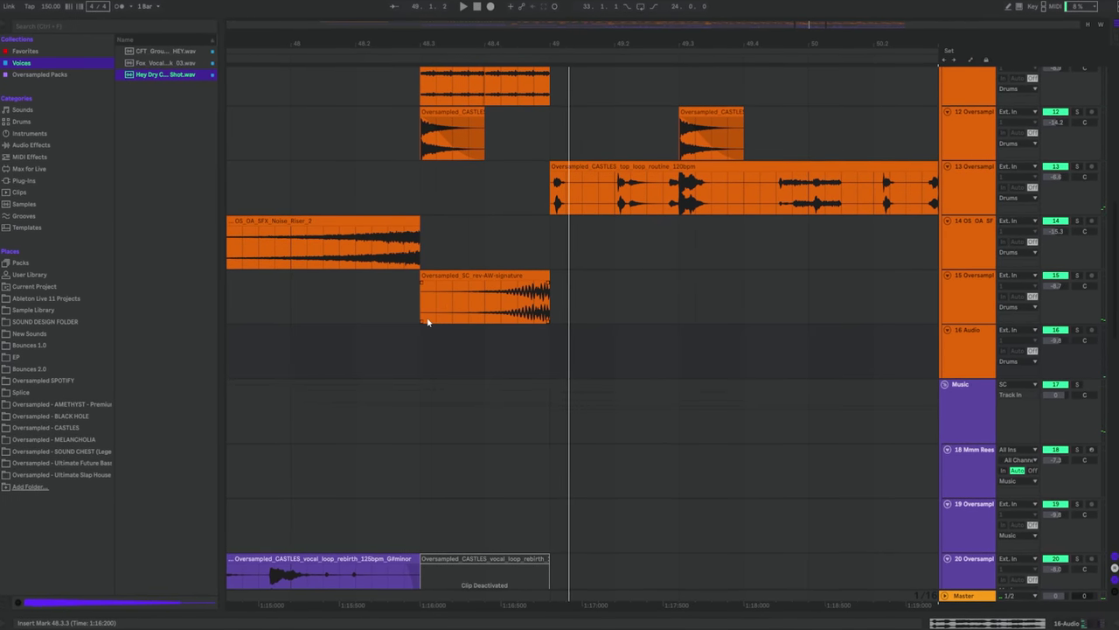
{"action": "left_click", "coordinate": [421, 348]}
{"action": "key", "text": "space"}
{"action": "scroll", "coordinate": [486, 359], "scroll_direction": "down", "scroll_amount": 2}
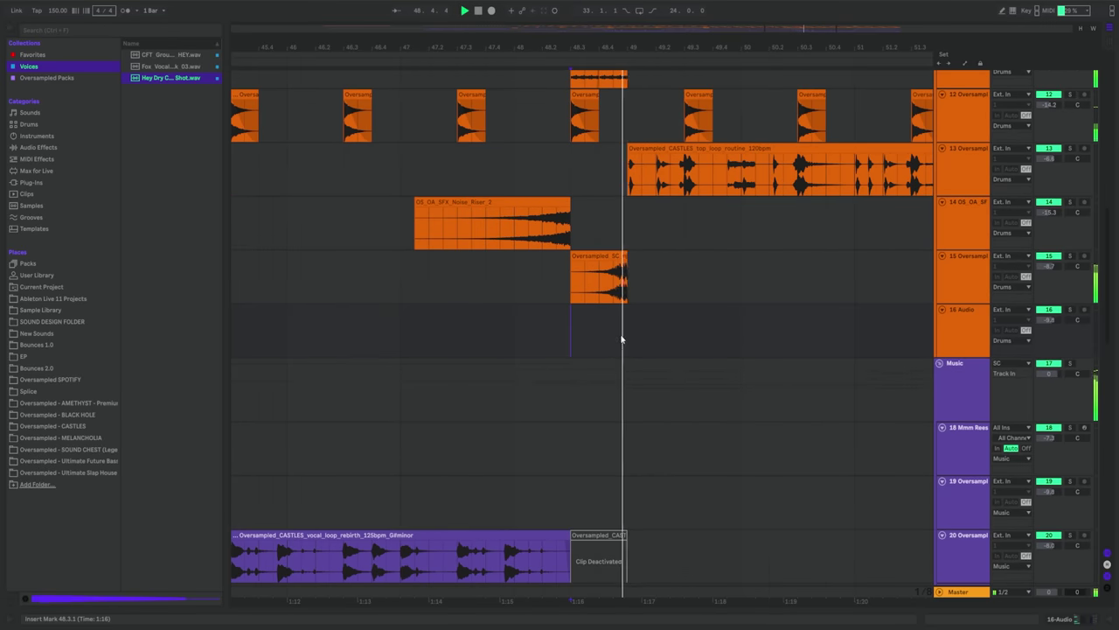
{"action": "scroll", "coordinate": [607, 95], "scroll_direction": "down", "scroll_amount": 10}
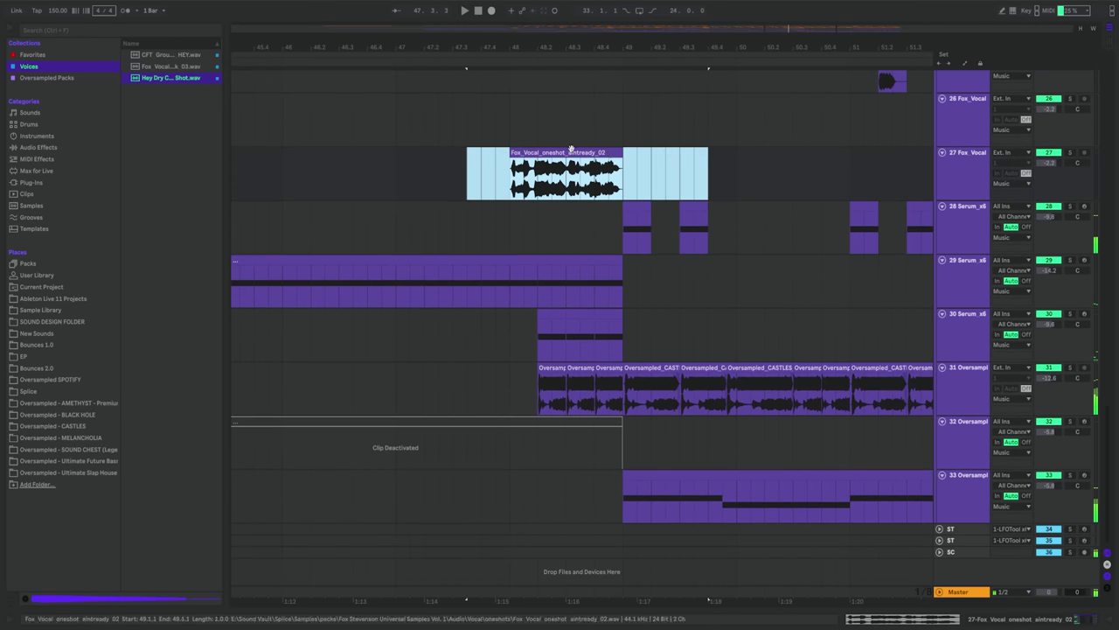
{"action": "scroll", "coordinate": [472, 411], "scroll_direction": "down", "scroll_amount": 3}
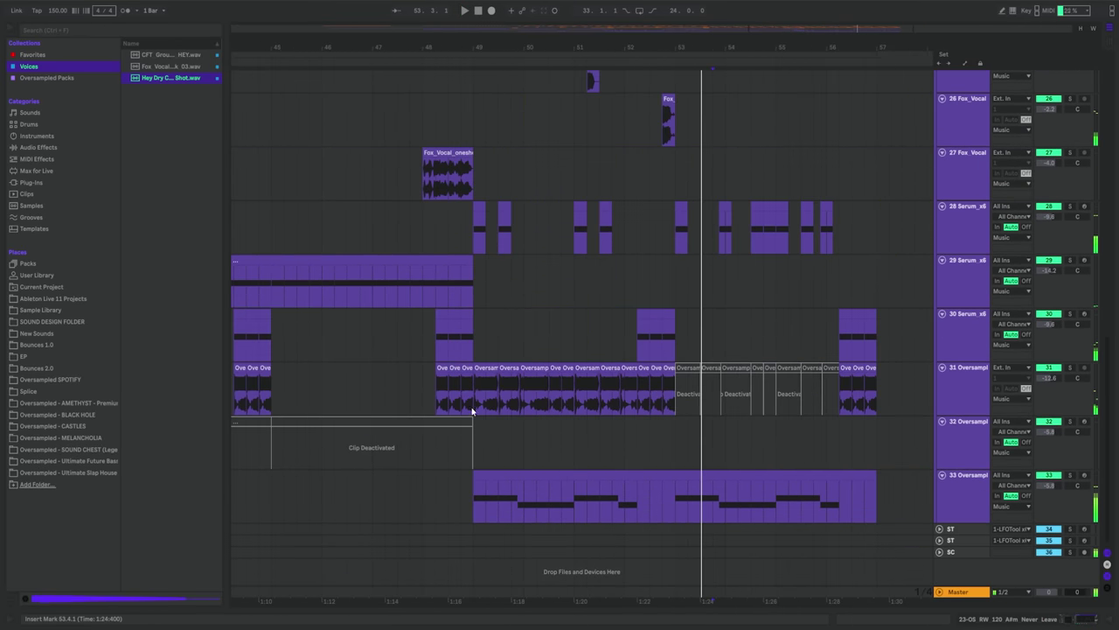
Deactivate the last part of the top loop on track 13 and the vocal loop on track 20, just before bar 57
{"action": "scroll", "coordinate": [479, 401], "scroll_direction": "up", "scroll_amount": 4}
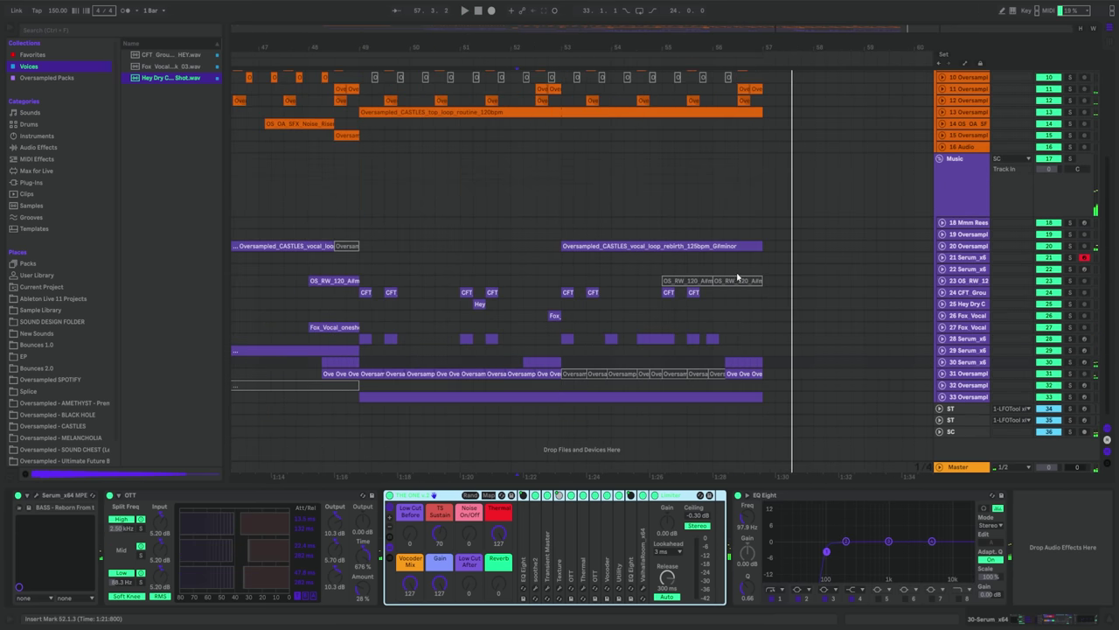
{"action": "scroll", "coordinate": [719, 368], "scroll_direction": "up", "scroll_amount": 5}
{"action": "left_click_drag", "start_coordinate": [770, 259], "coordinate": [719, 248]}
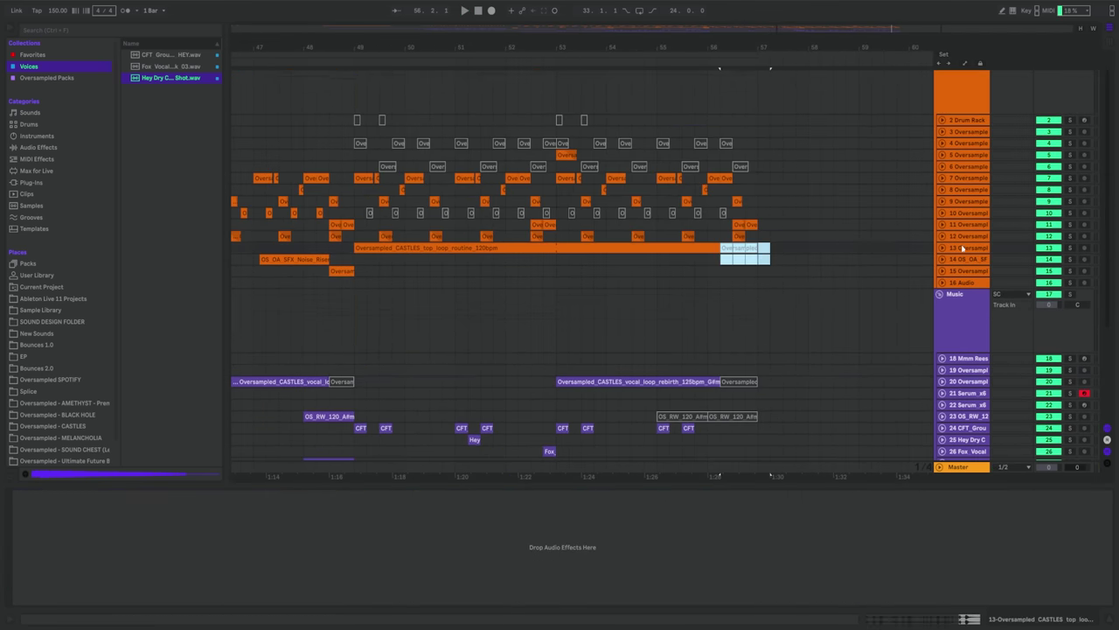
{"action": "key", "text": "space"}
Examine the automation over the Serum bass clip on track 30 and the layer on track 32 before bar 33
{"action": "scroll", "coordinate": [757, 379], "scroll_direction": "down", "scroll_amount": 10}
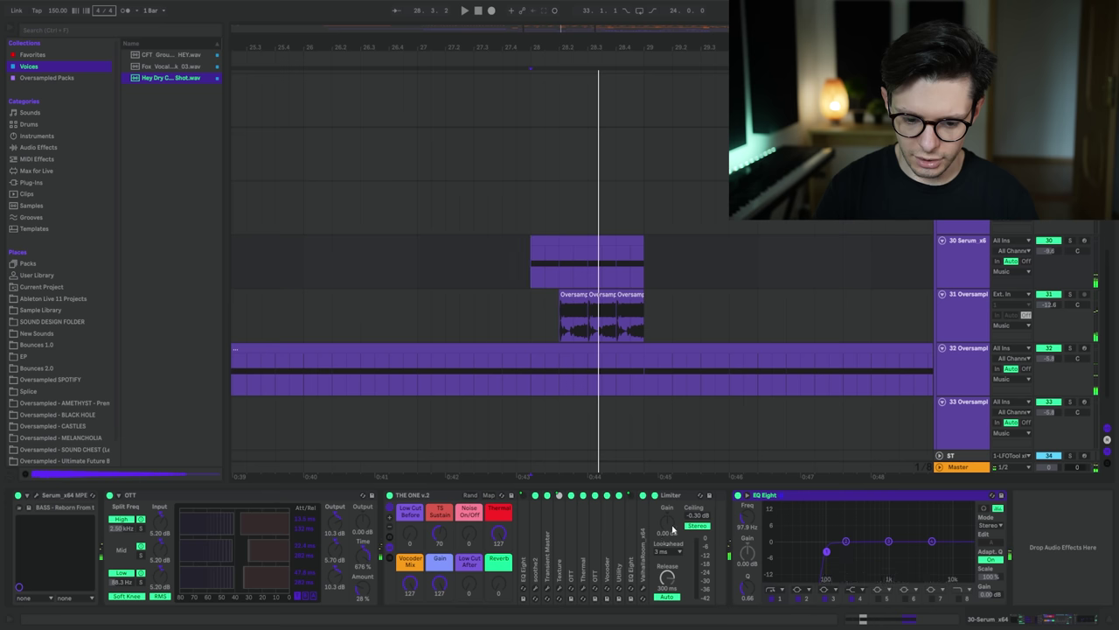
{"action": "key", "text": "ctrl+f"}
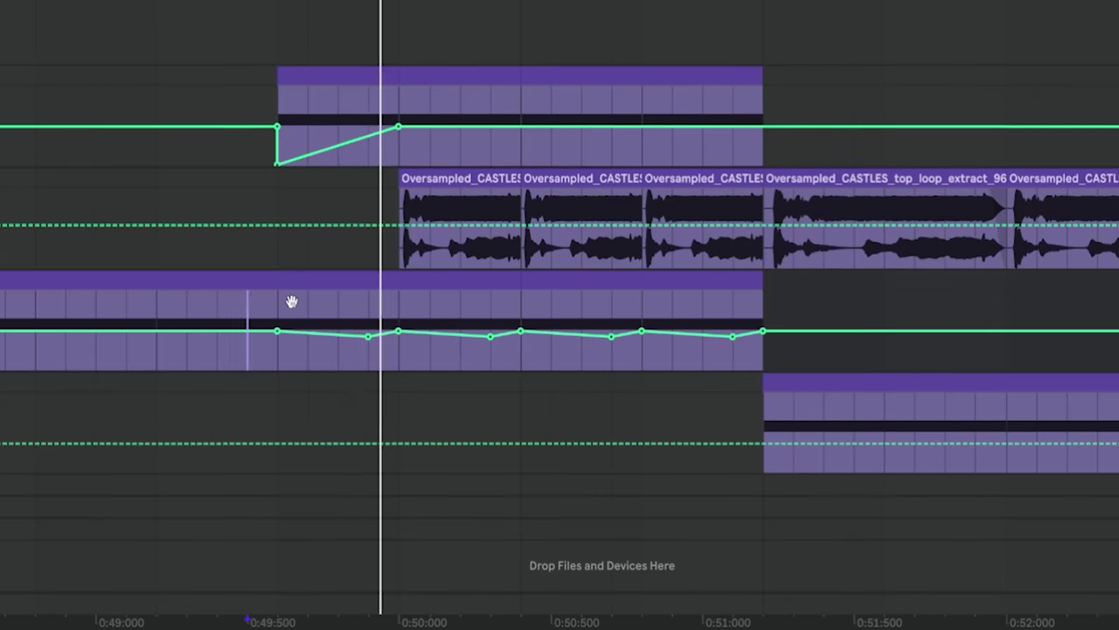
{"action": "scroll", "coordinate": [292, 300], "scroll_direction": "left", "scroll_amount": 3}
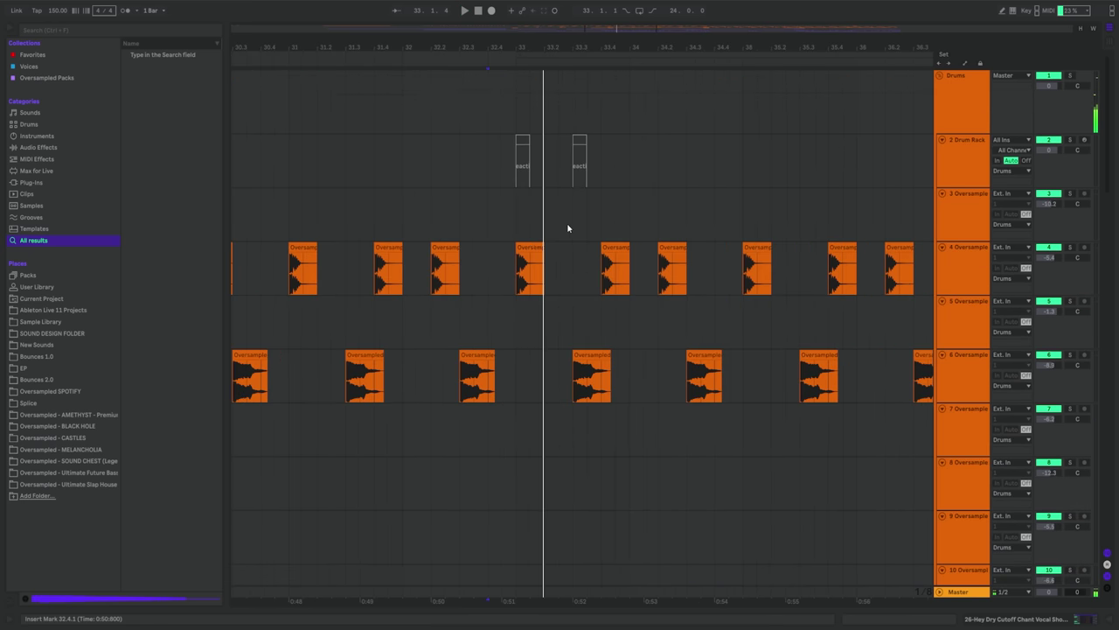
Copy the kick firework clip on track 4 to 33.4.3 and play the groove from bar 33
{"action": "scroll", "coordinate": [744, 259], "scroll_direction": "up", "scroll_amount": 5}
{"action": "left_click", "coordinate": [748, 263]}
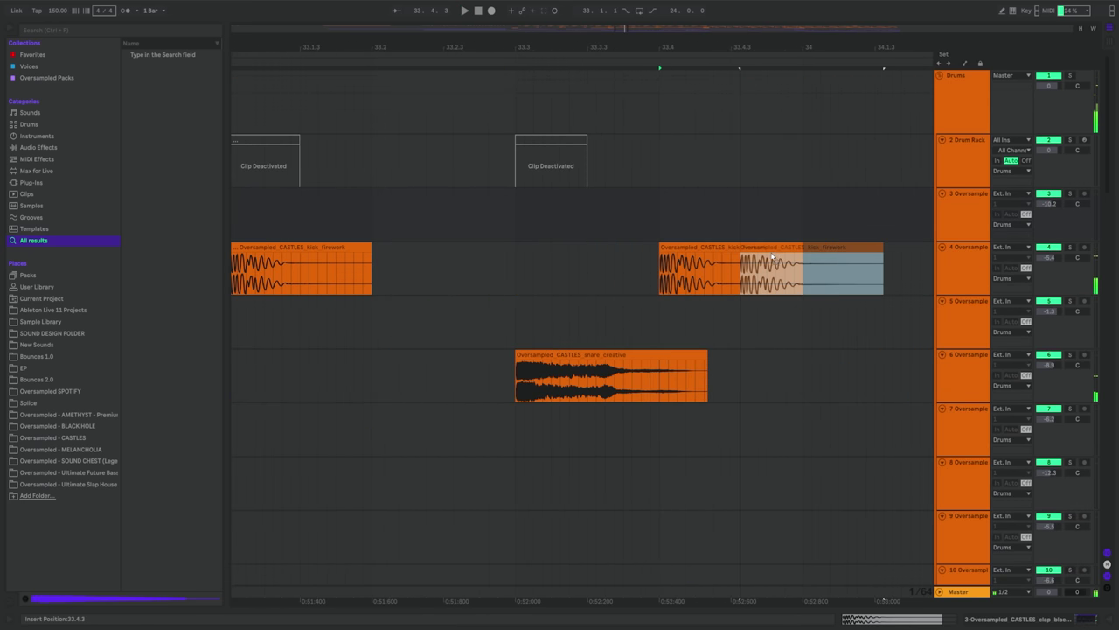
{"action": "scroll", "coordinate": [744, 259], "scroll_direction": "down", "scroll_amount": 2}
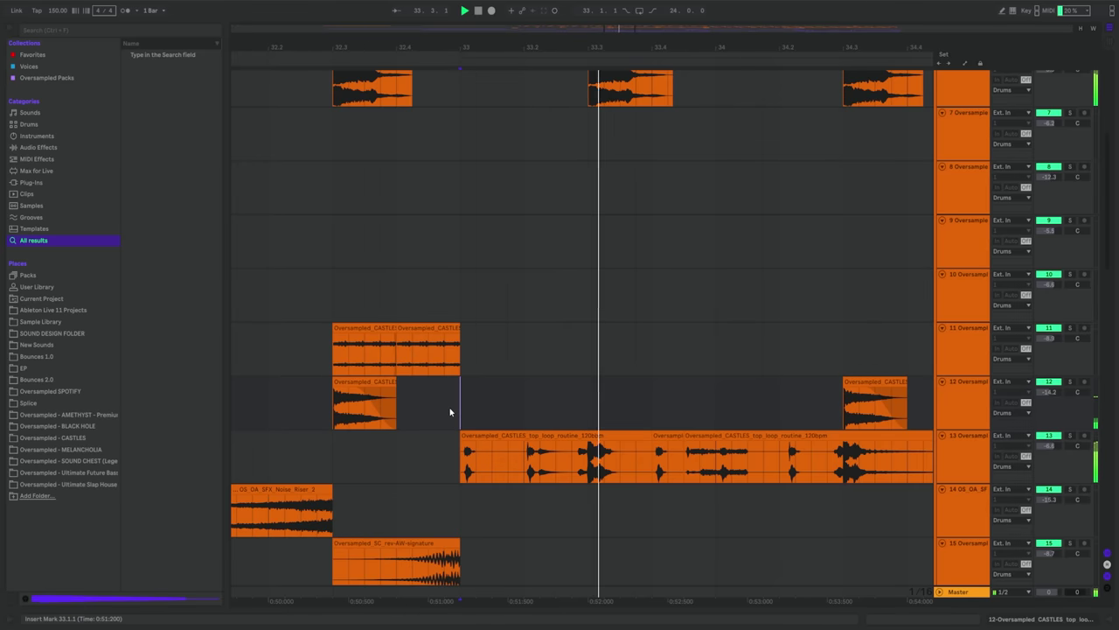
{"action": "scroll", "coordinate": [664, 237], "scroll_direction": "up", "scroll_amount": 3}
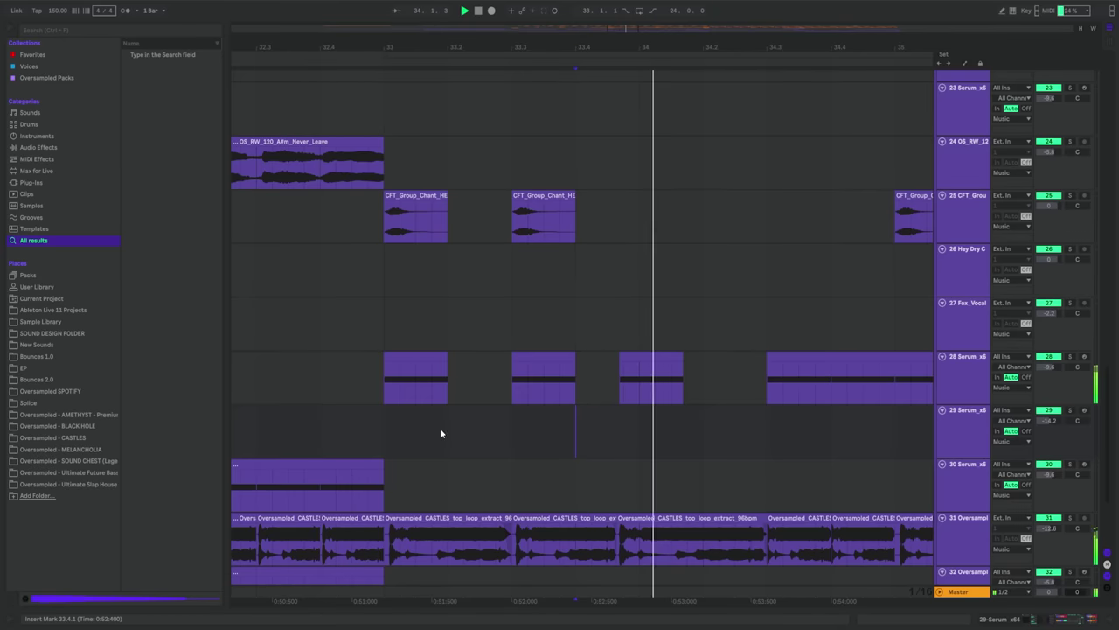
Clear the Serum notes before bar 35 on track 28 and place a two-beat Serum clip on track 23 at 34.3.1
{"action": "scroll", "coordinate": [626, 381], "scroll_direction": "up", "scroll_amount": 2}
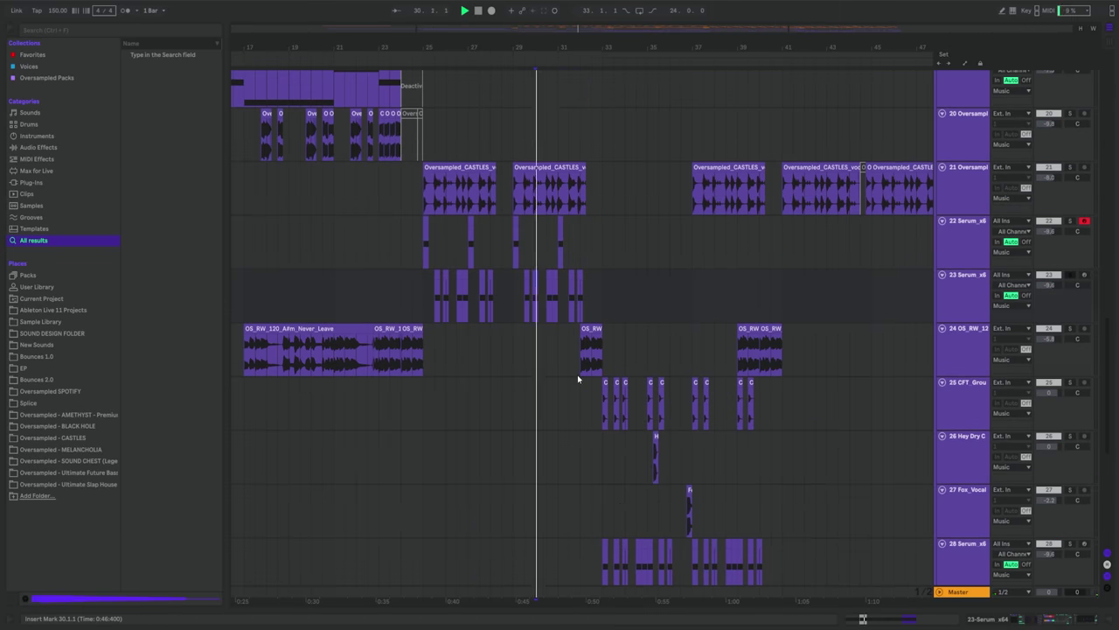
{"action": "scroll", "coordinate": [611, 418], "scroll_direction": "up", "scroll_amount": 5}
{"action": "scroll", "coordinate": [632, 390], "scroll_direction": "up", "scroll_amount": 3}
{"action": "scroll", "coordinate": [632, 390], "scroll_direction": "left", "scroll_amount": 2}
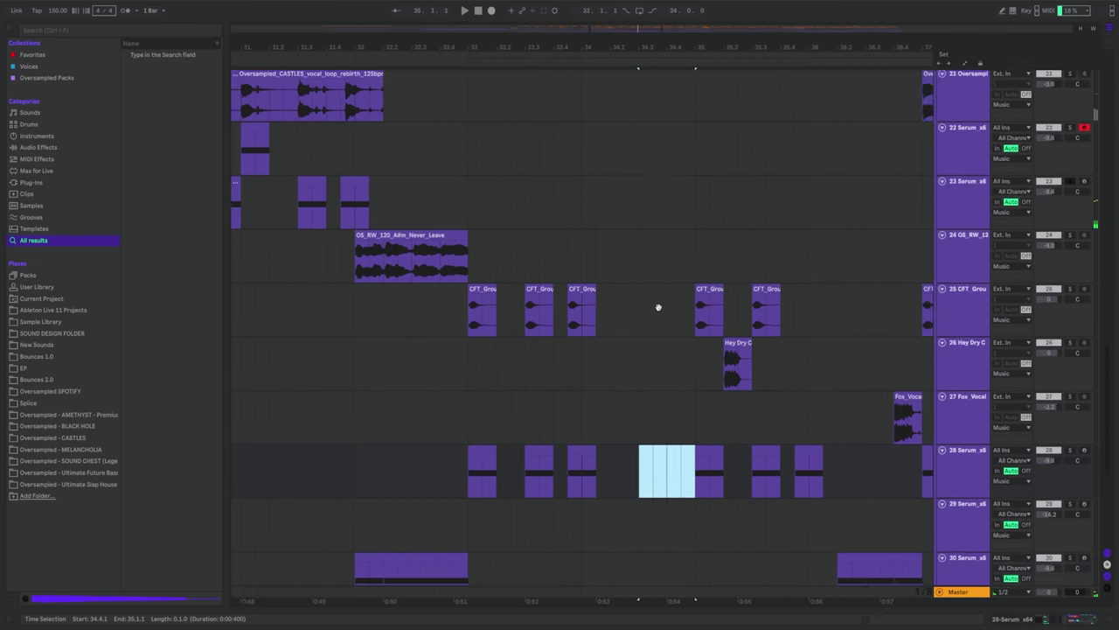
{"action": "scroll", "coordinate": [702, 323], "scroll_direction": "down", "scroll_amount": 4}
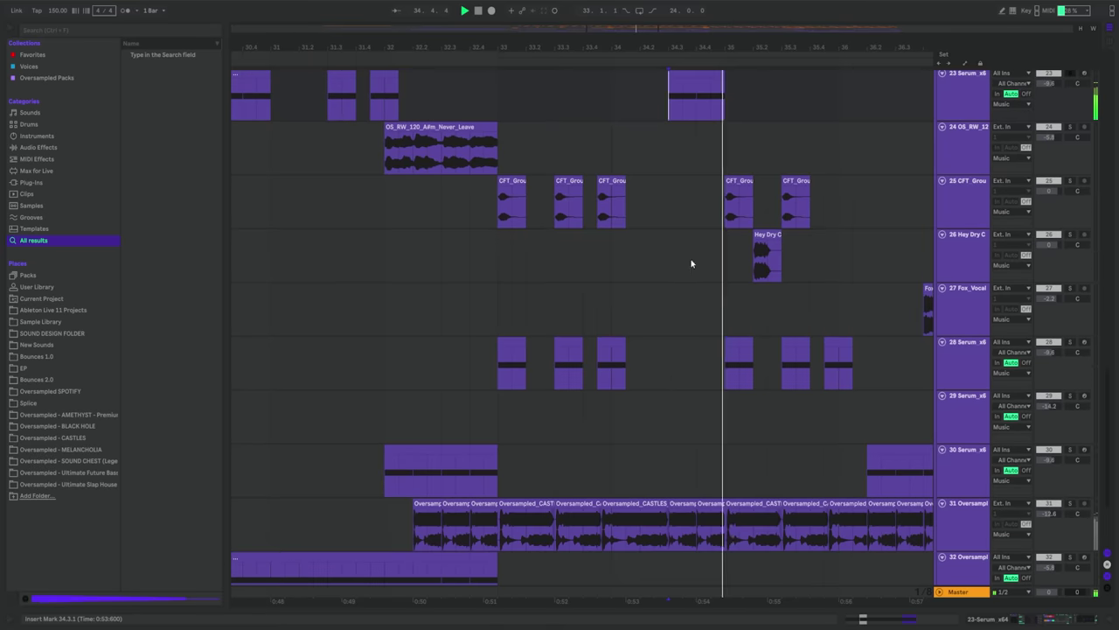
{"action": "scroll", "coordinate": [712, 203], "scroll_direction": "up", "scroll_amount": 2}
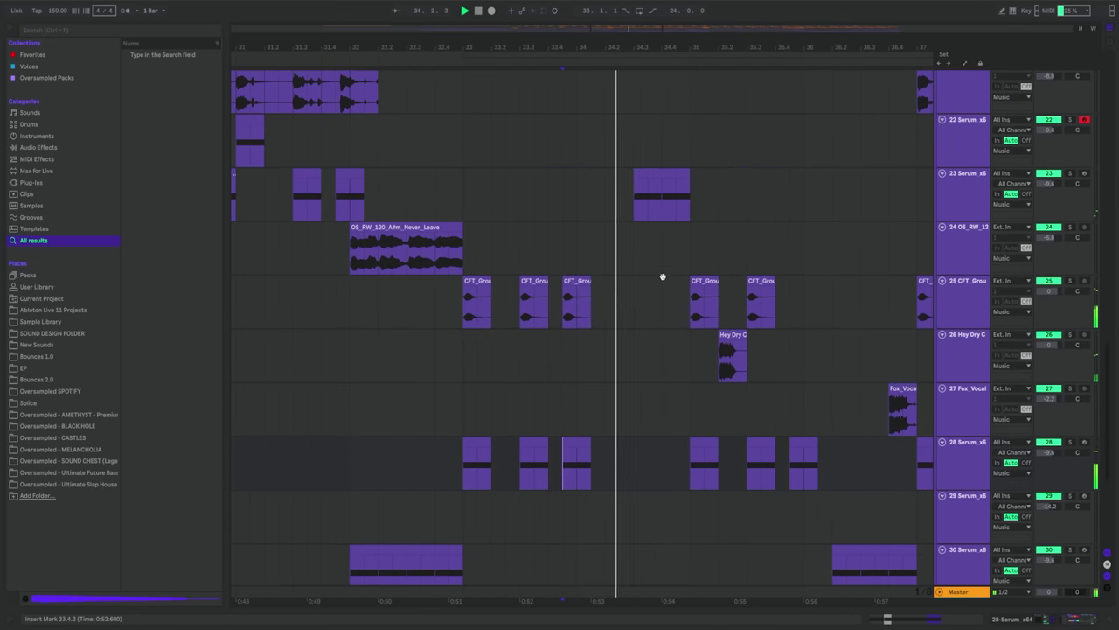
Add an EQ Eight at the end of the Serum chain on track 28 and set the filter type of its first band
{"action": "left_click", "coordinate": [460, 478]}
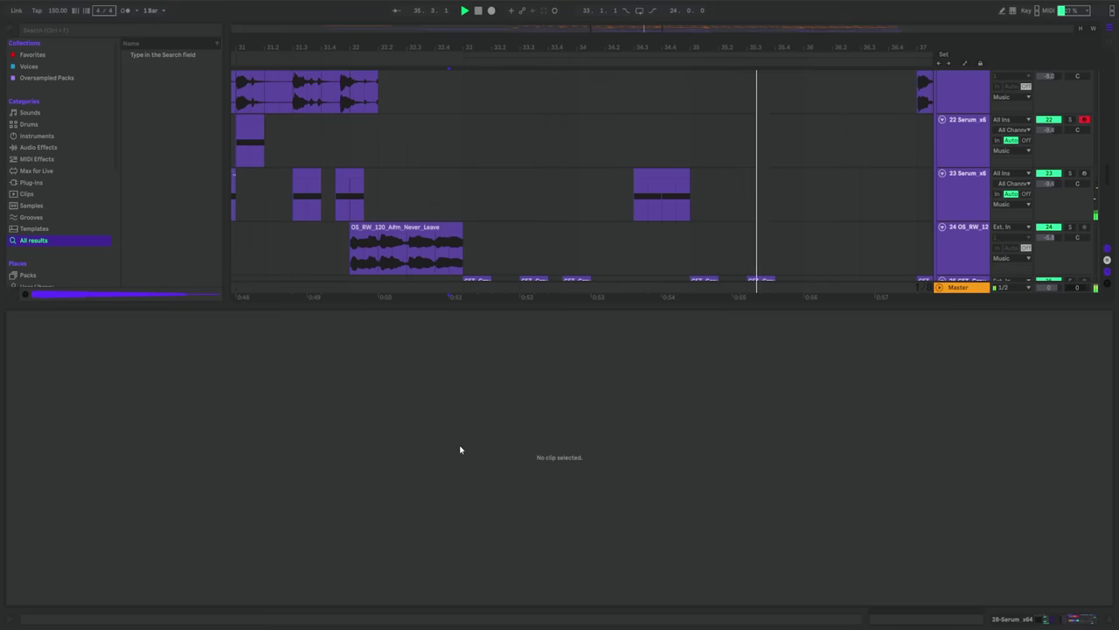
{"action": "scroll", "coordinate": [472, 403], "scroll_direction": "down", "scroll_amount": 1}
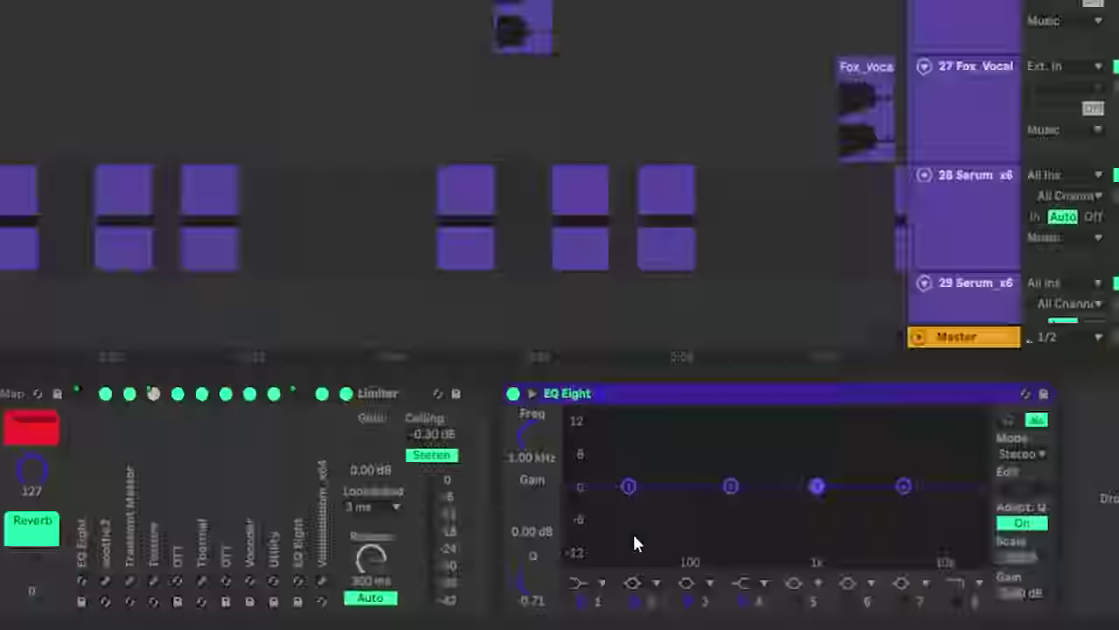
{"action": "left_click", "coordinate": [588, 582]}
{"action": "left_click", "coordinate": [586, 438]}
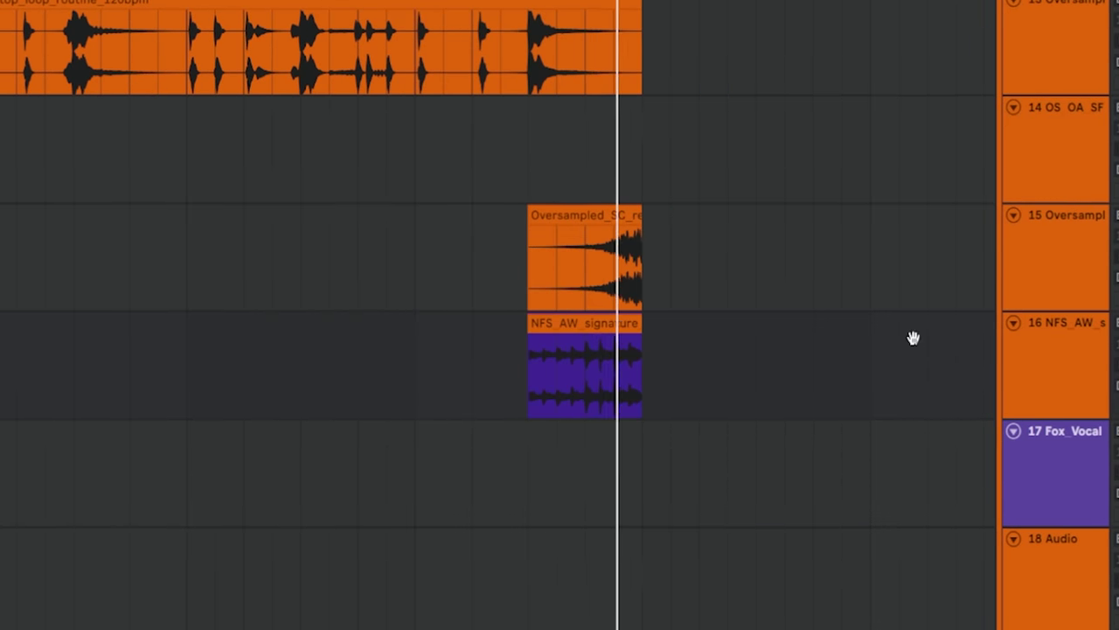
Place the OS_OA_SFX_Noise_Riser_2 clip on track 14 so it ends together with the reverse and NFS_AW_signature effects
{"action": "scroll", "coordinate": [612, 350], "scroll_direction": "up", "scroll_amount": 3}
{"action": "scroll", "coordinate": [612, 350], "scroll_direction": "right", "scroll_amount": 2}
{"action": "left_click", "coordinate": [273, 477]}
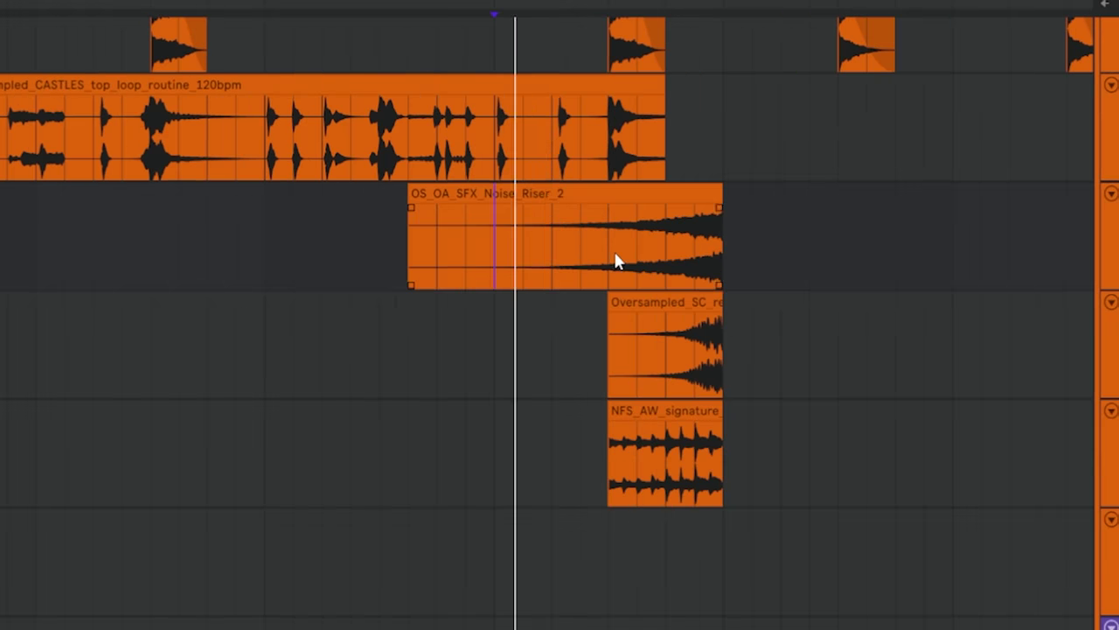
{"action": "scroll", "coordinate": [674, 267], "scroll_direction": "right", "scroll_amount": 2}
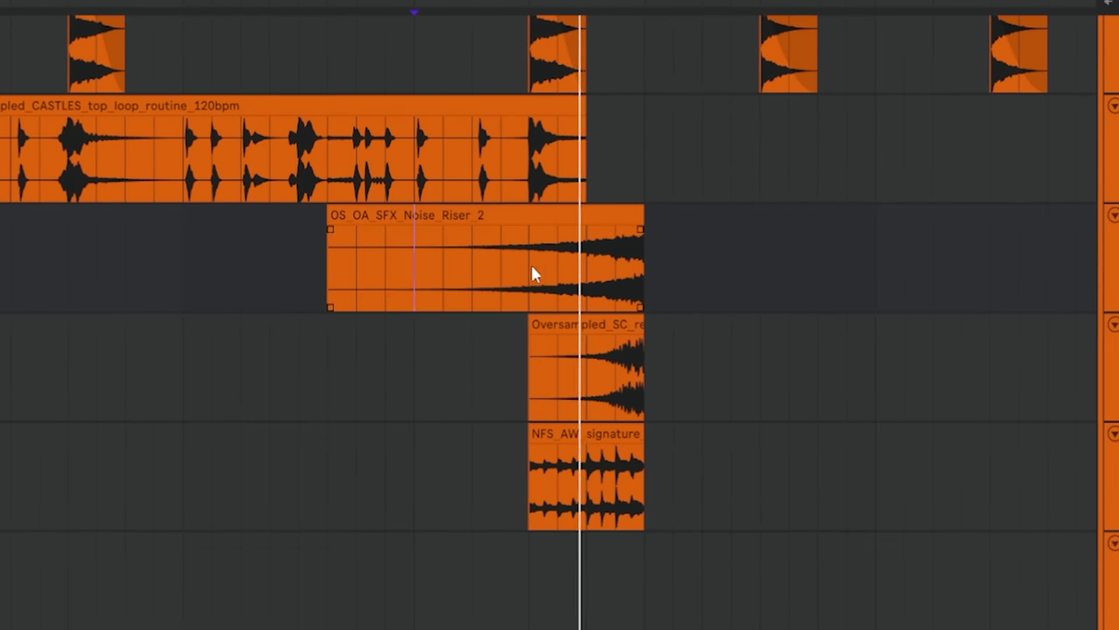
{"action": "left_click_drag", "start_coordinate": [530, 266], "coordinate": [397, 291]}
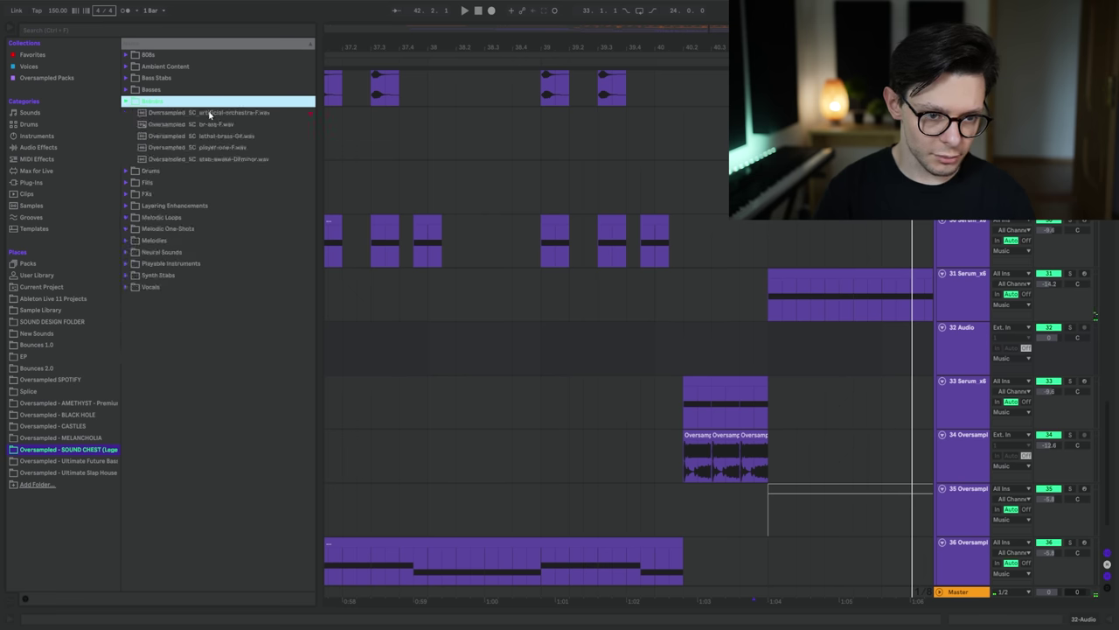
Bring the Oversampled_SC artificial-orchestra-F brass sample into the arrangement as a rising swell ending at bar 41
{"action": "left_click", "coordinate": [902, 376]}
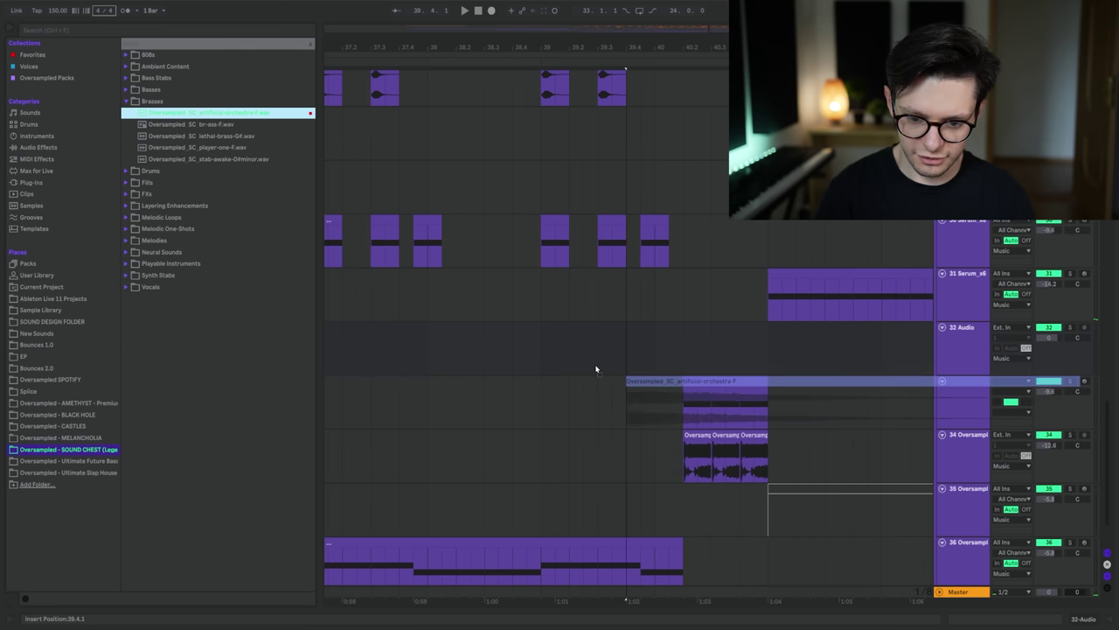
{"action": "left_click", "coordinate": [787, 252]}
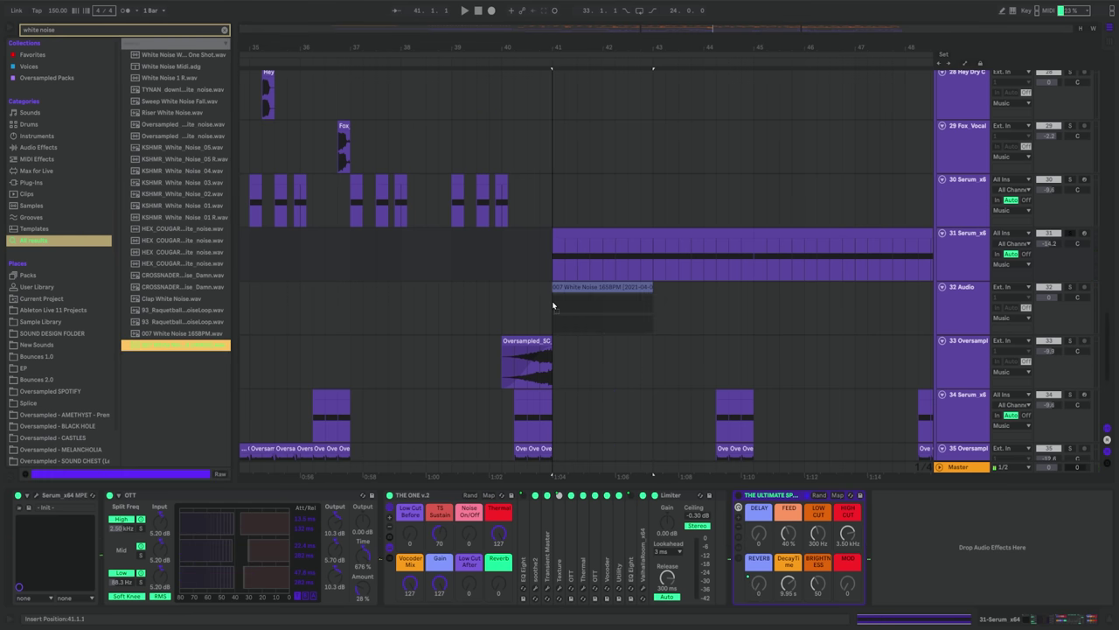
Place the 007 White Noise 165BPM sample on track 32 at 41.1.1, under the Serum clip
{"action": "left_click_drag", "start_coordinate": [553, 306], "coordinate": [555, 304]}
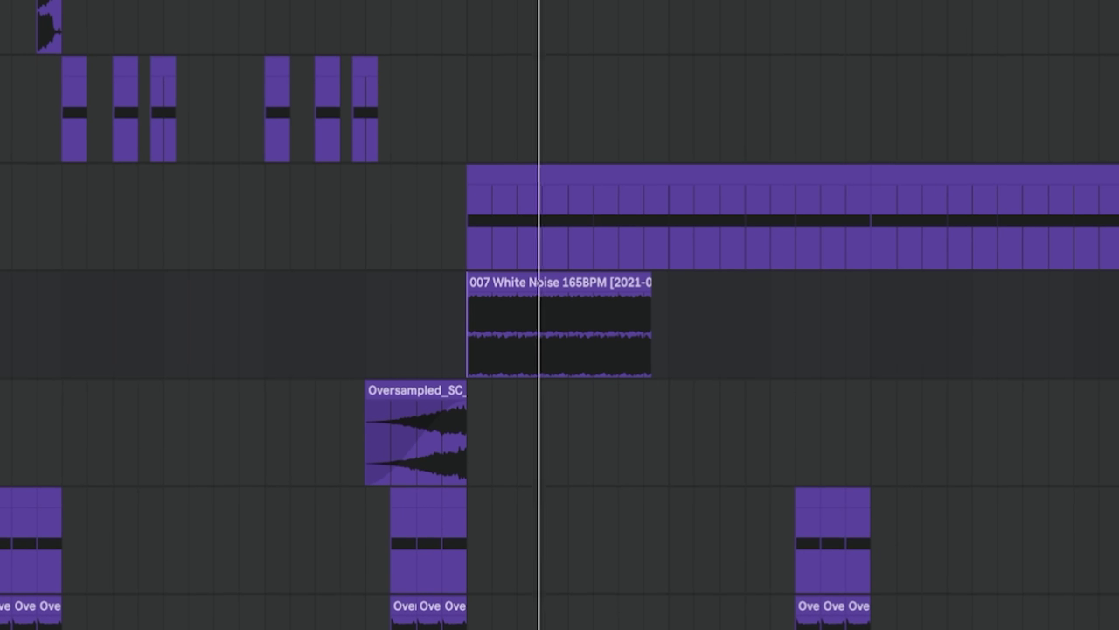
{"action": "left_click", "coordinate": [475, 334]}
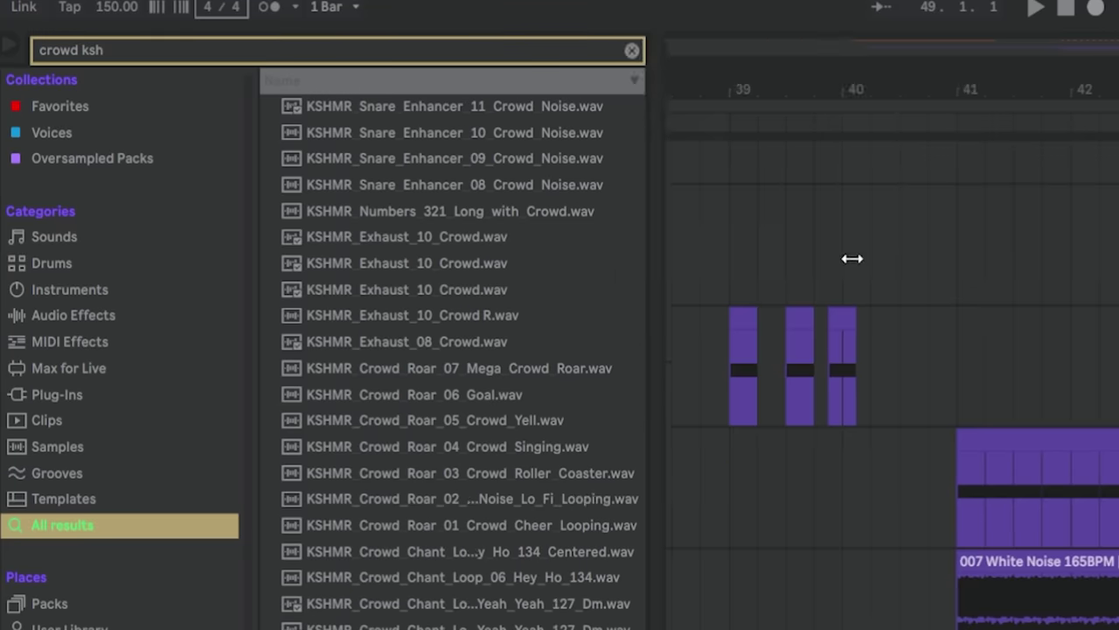
Add the KSHMR_Exhaust_10_Crowd sample on track 33 at bar 41 and play back the drop
{"action": "left_click", "coordinate": [406, 288]}
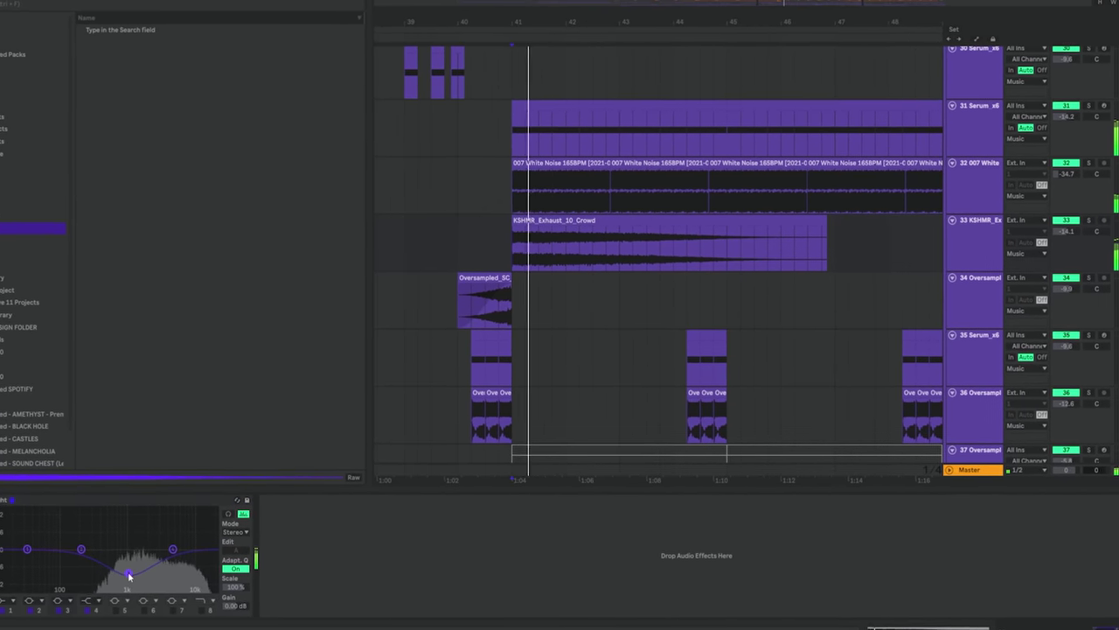
{"action": "left_click", "coordinate": [476, 249]}
{"action": "key", "text": "space"}
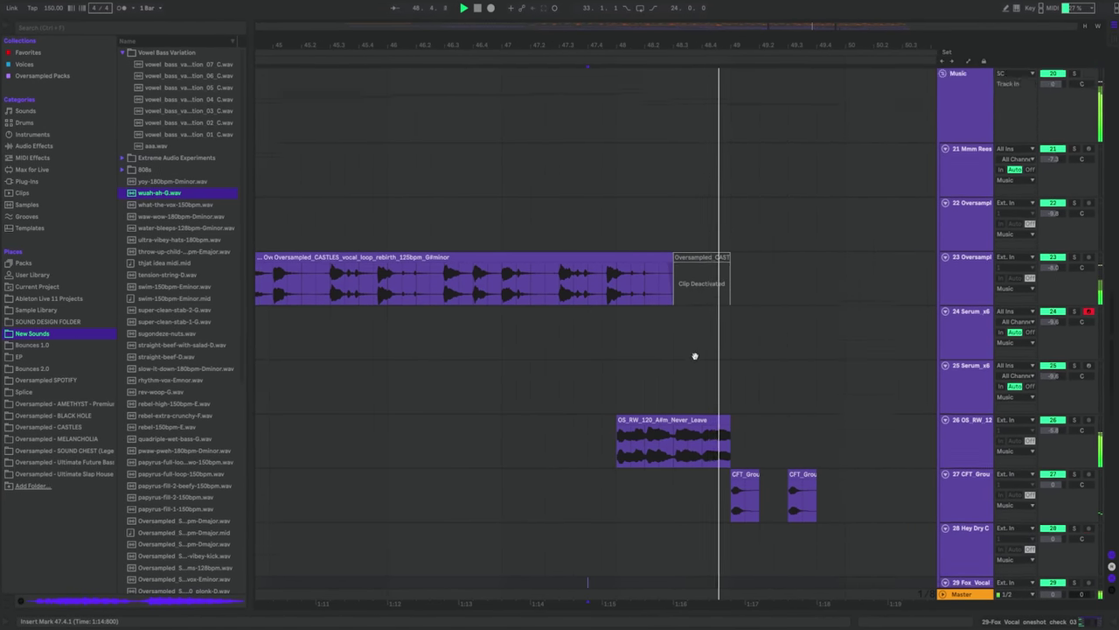
{"action": "left_click", "coordinate": [632, 125]}
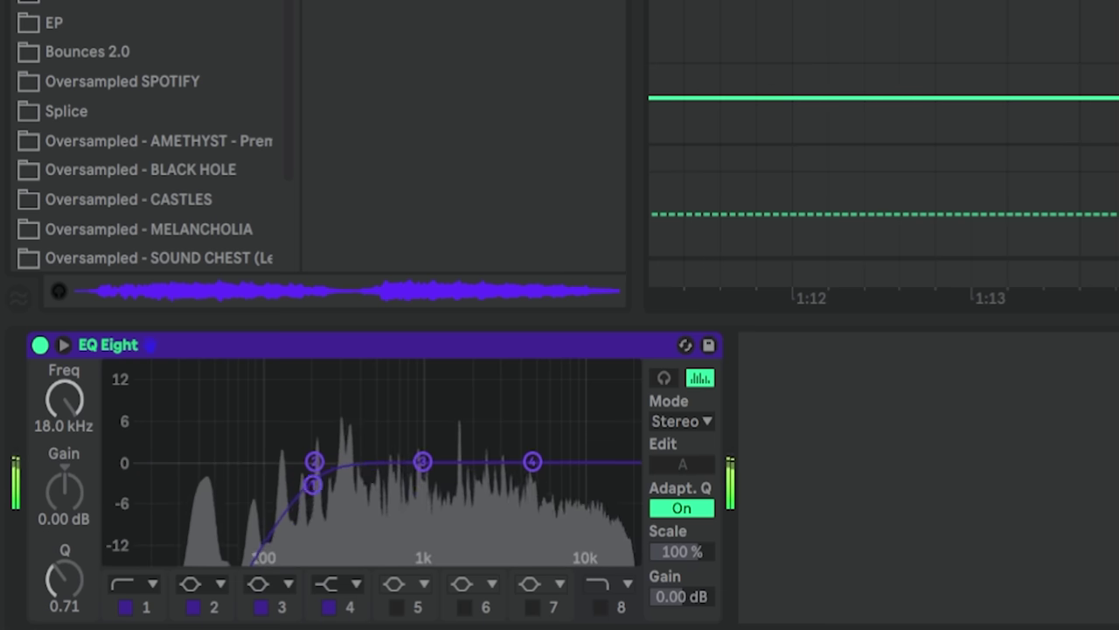
Shift the copied first half of the Reese bass clip on track 21 to start at bar 9
{"action": "scroll", "coordinate": [379, 269], "scroll_direction": "up", "scroll_amount": 3}
{"action": "scroll", "coordinate": [378, 269], "scroll_direction": "up", "scroll_amount": 3}
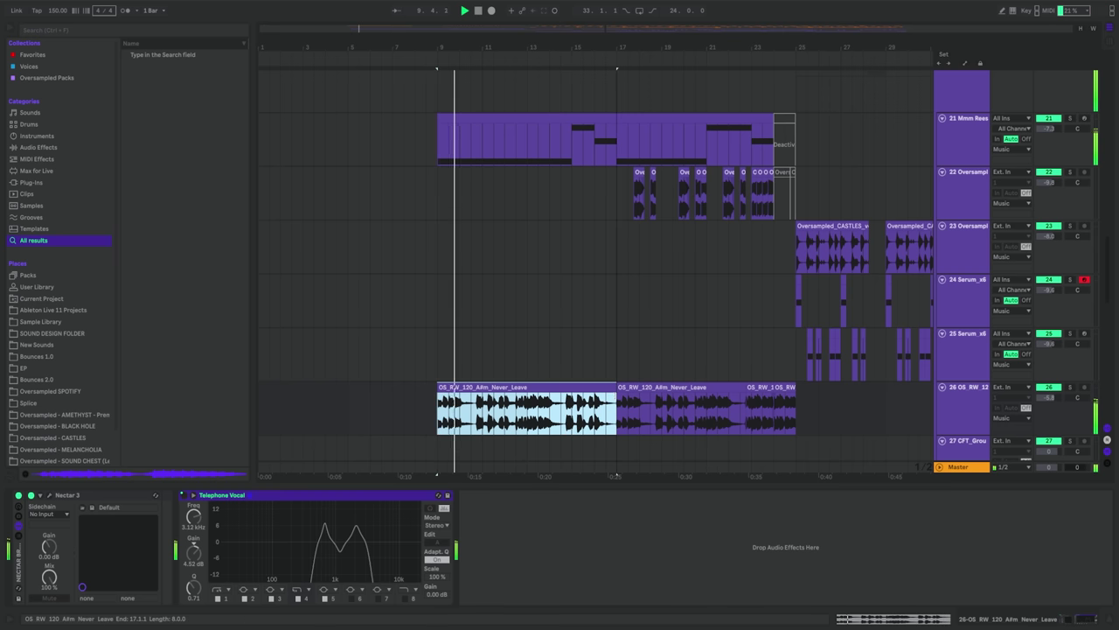
{"action": "scroll", "coordinate": [489, 349], "scroll_direction": "down", "scroll_amount": 2}
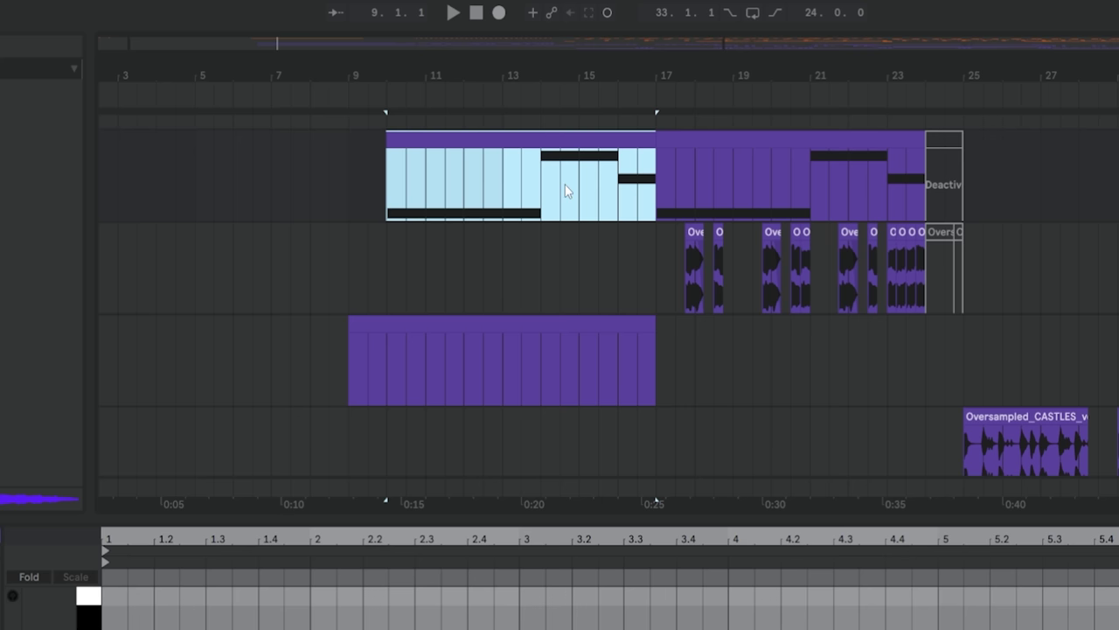
{"action": "left_click_drag", "start_coordinate": [532, 113], "coordinate": [489, 109]}
{"action": "left_click_drag", "start_coordinate": [564, 88], "coordinate": [567, 90]}
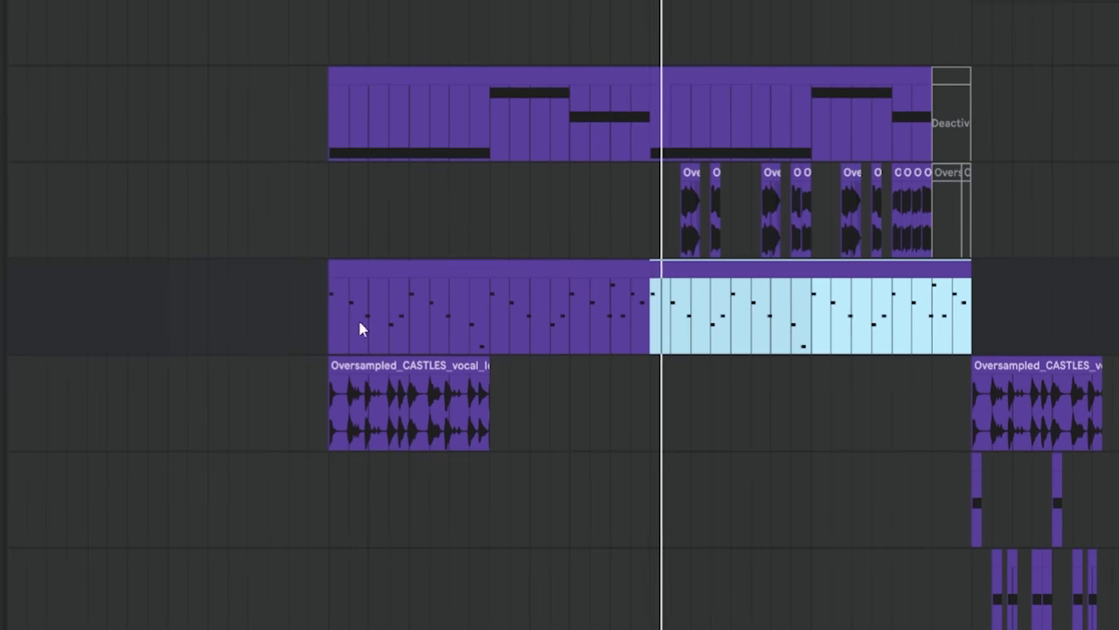
Open the Serum patch PLUCK - Galaxy for the melody clip starting at bar 9 and bring up its effects
{"action": "left_click", "coordinate": [345, 314]}
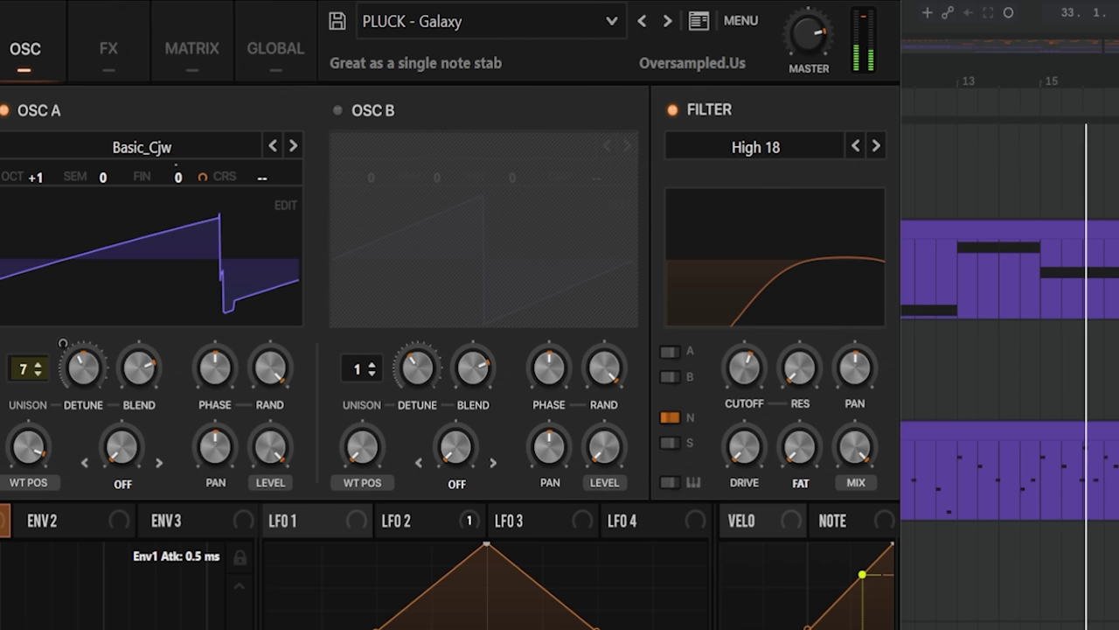
{"action": "left_click", "coordinate": [110, 43]}
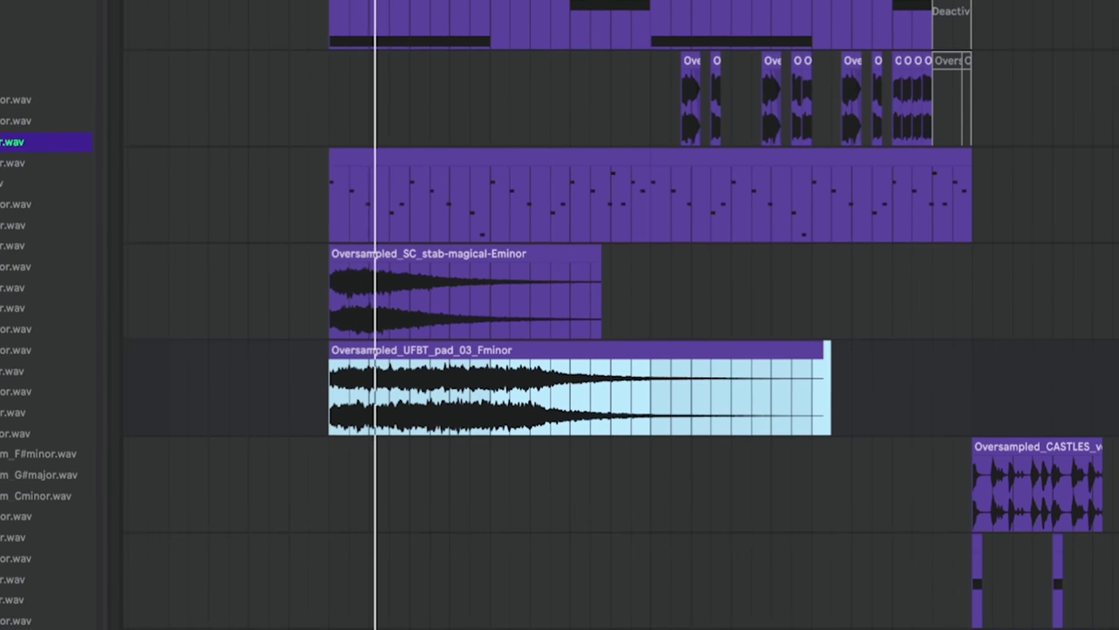
Extend Oversampled_UFBT_pad_03_Fminor by selecting a four-bar section of its sustained part and duplicating it three times
{"action": "left_click_drag", "start_coordinate": [511, 391], "coordinate": [349, 404]}
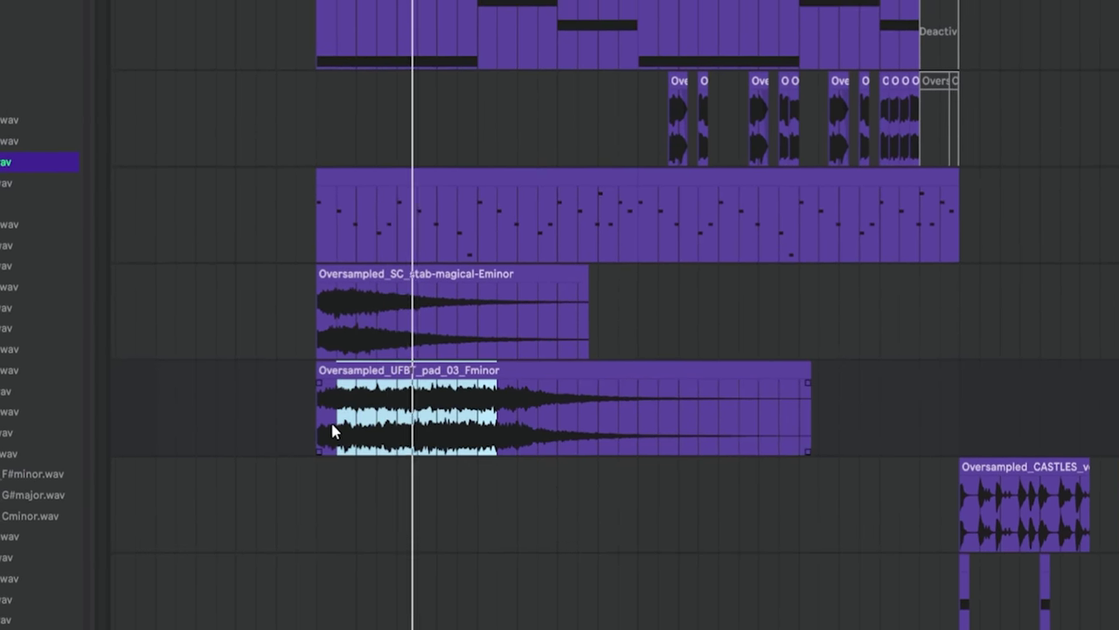
{"action": "key", "text": "ctrl+d"}
{"action": "key", "text": "ctrl+d"}
{"action": "key", "text": "ctrl+d"}
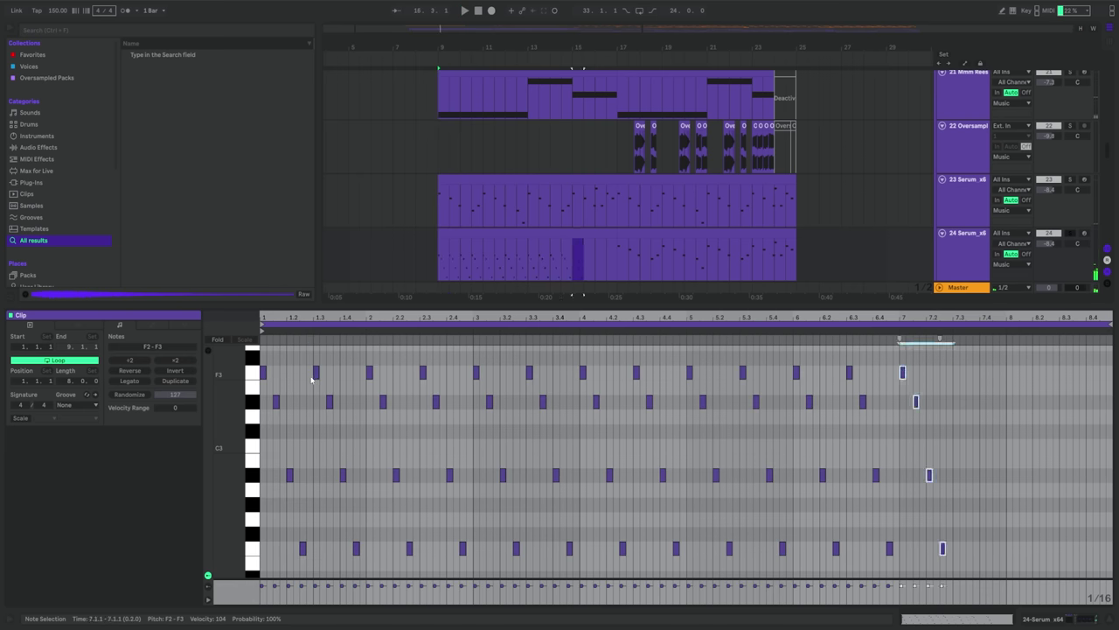
Repeat the four-note arpeggio pattern from 7.1 to the end of the eight-bar Serum clip on track 24
{"action": "key", "text": "ctrl+d"}
{"action": "key", "text": "ctrl+d"}
{"action": "key", "text": "ctrl+d"}
{"action": "left_click", "coordinate": [579, 256]}
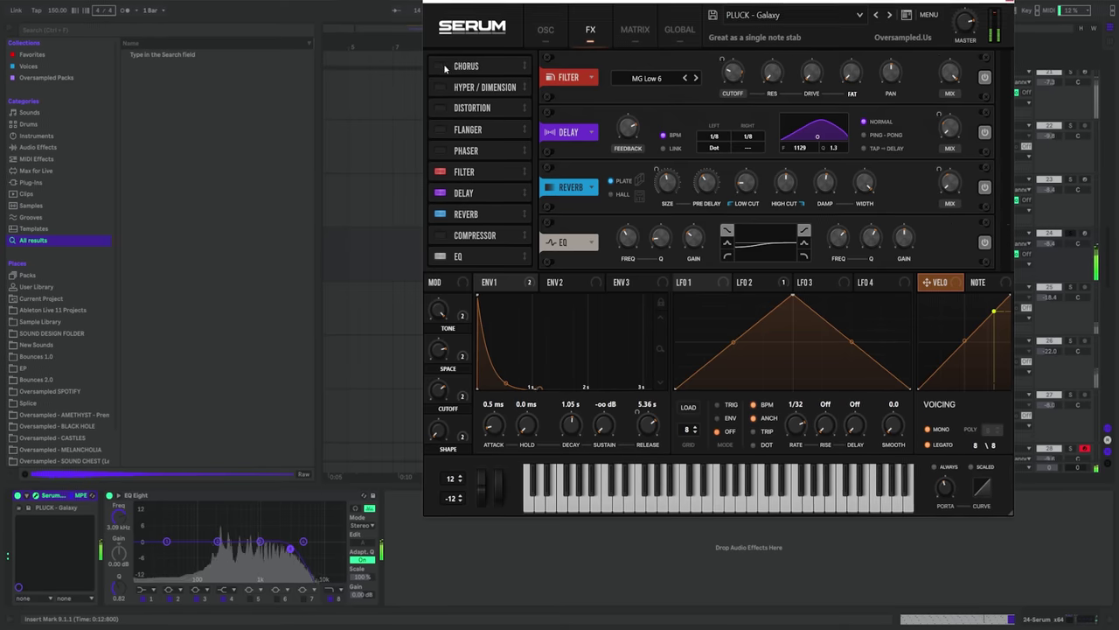
Reduce oscillator A's unison voices and the ping-pong delay's wet mix in the Serum patch on track 24
{"action": "left_click", "coordinate": [545, 26]}
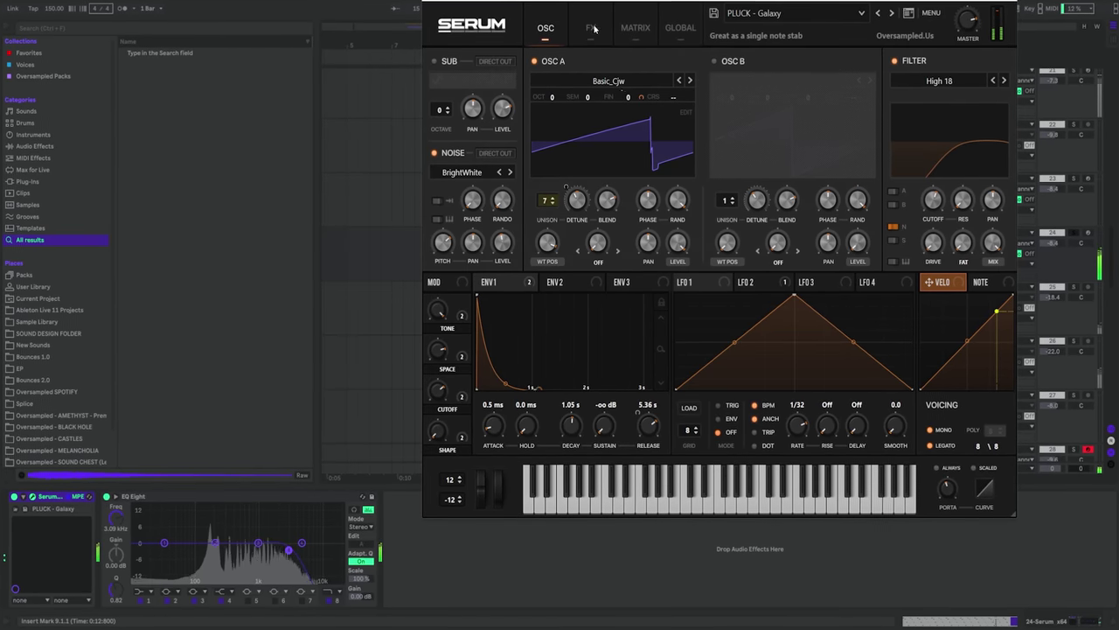
{"action": "left_click_drag", "start_coordinate": [546, 200], "coordinate": [546, 253]}
{"action": "left_click_drag", "start_coordinate": [444, 143], "coordinate": [123, 150]}
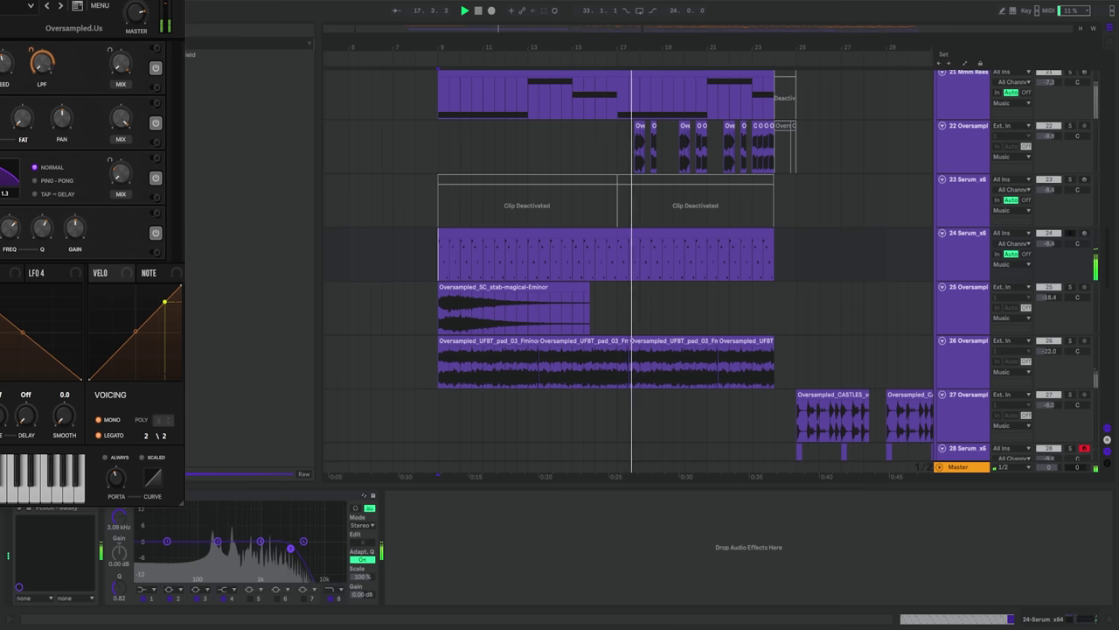
{"action": "left_click_drag", "start_coordinate": [36, 0], "coordinate": [731, 21]}
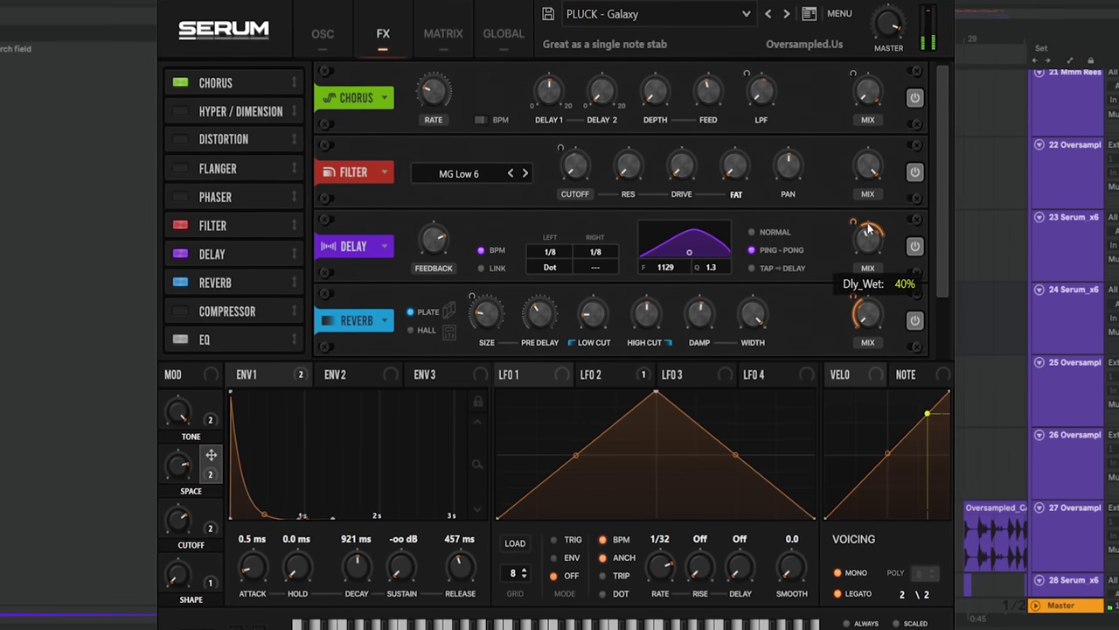
{"action": "mouse_move", "coordinate": [869, 229]}
{"action": "left_mouse_down"}
{"action": "mouse_move", "coordinate": [873, 258]}
{"action": "mouse_move", "coordinate": [869, 239]}
{"action": "left_mouse_up"}
{"action": "left_click_drag", "start_coordinate": [944, 252], "coordinate": [944, 257]}
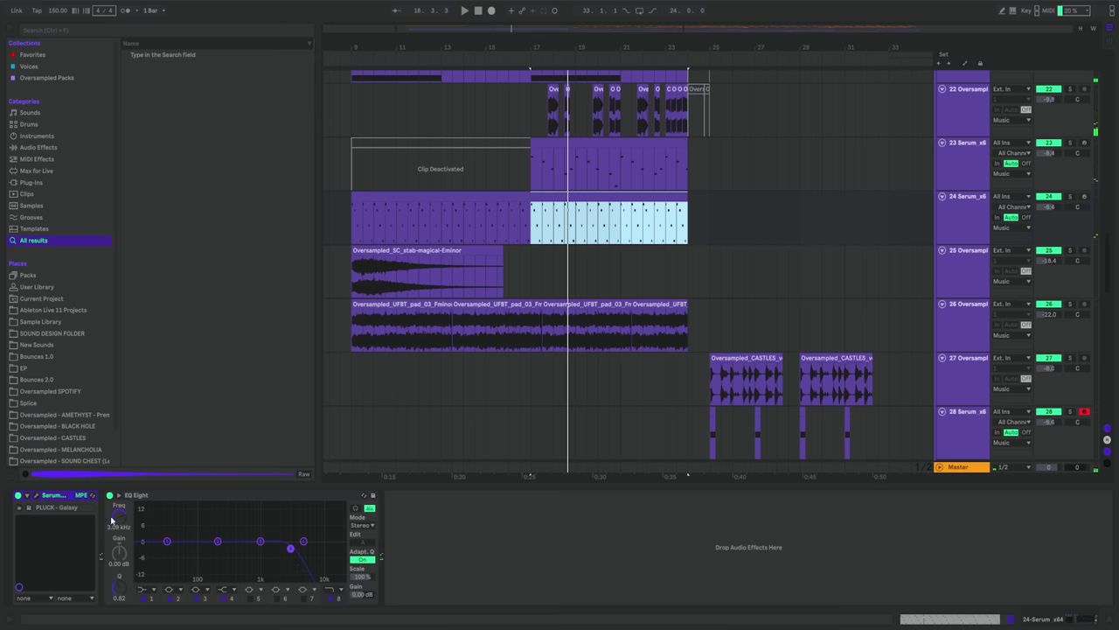
Automate the band 8 frequency of track 24's EQ Eight to fall gradually, reaching 10 Hz at bar 24
{"action": "key", "text": "a"}
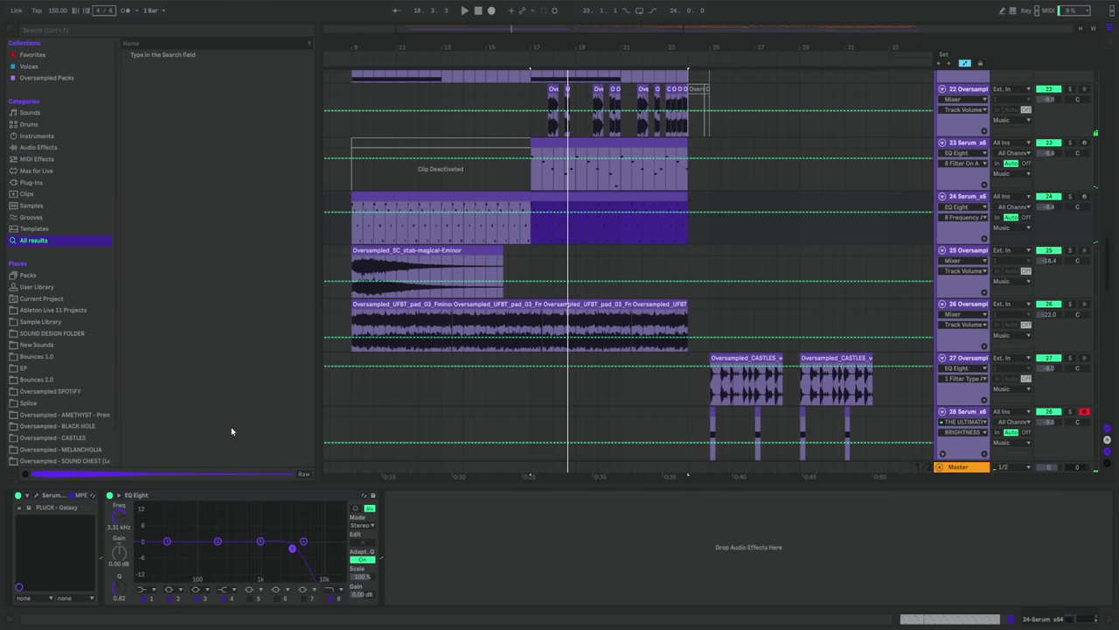
{"action": "left_click", "coordinate": [530, 216]}
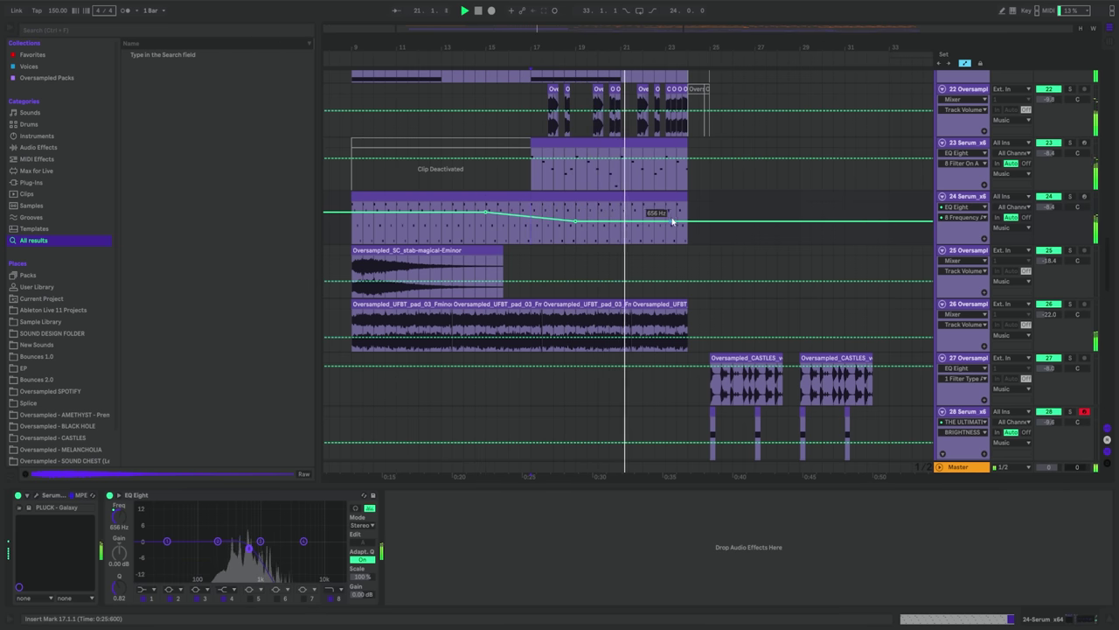
{"action": "left_click_drag", "start_coordinate": [683, 223], "coordinate": [688, 242]}
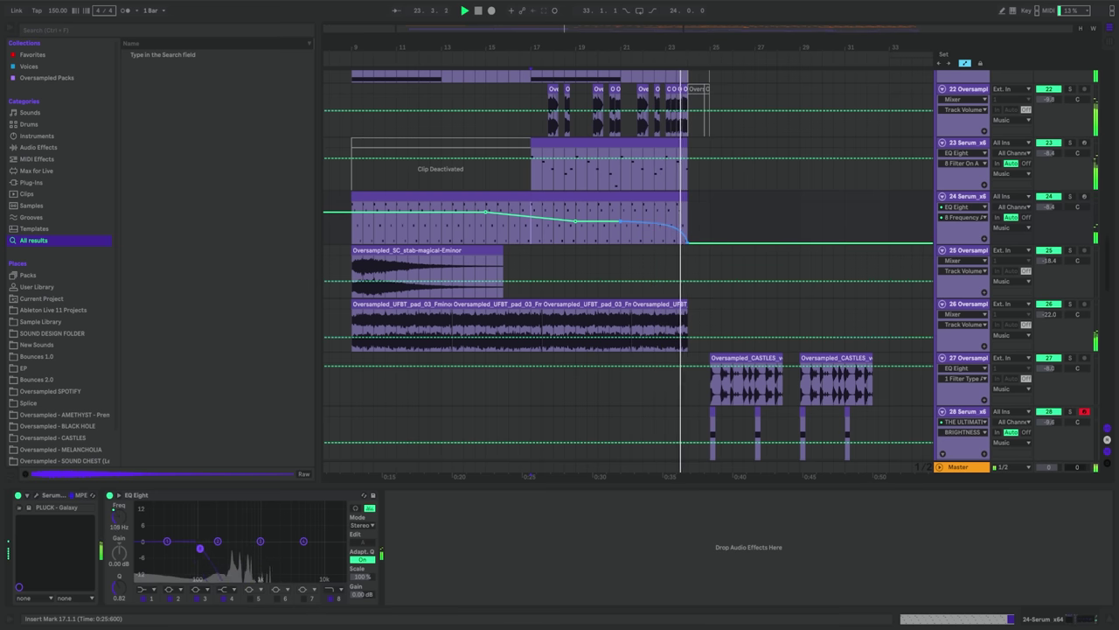
{"action": "key", "text": "a"}
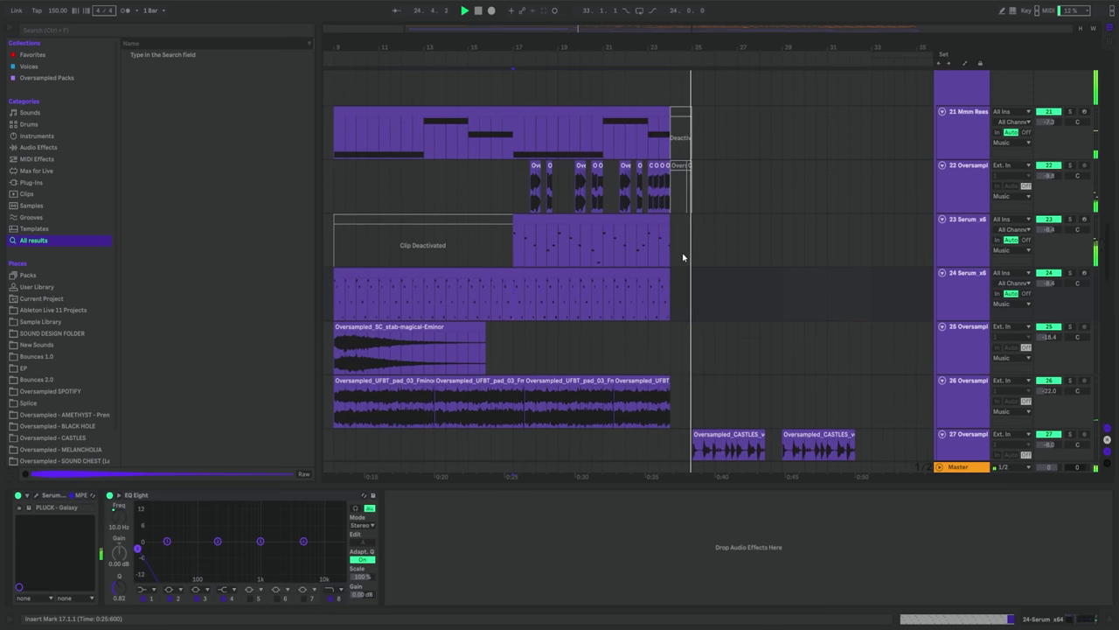
Automate a sudden drop on Serum track 23 at bar 24 and inspect the Reese track's automation at that point
{"action": "key", "text": "a"}
{"action": "left_click", "coordinate": [671, 241]}
{"action": "left_click_drag", "start_coordinate": [671, 241], "coordinate": [671, 260]}
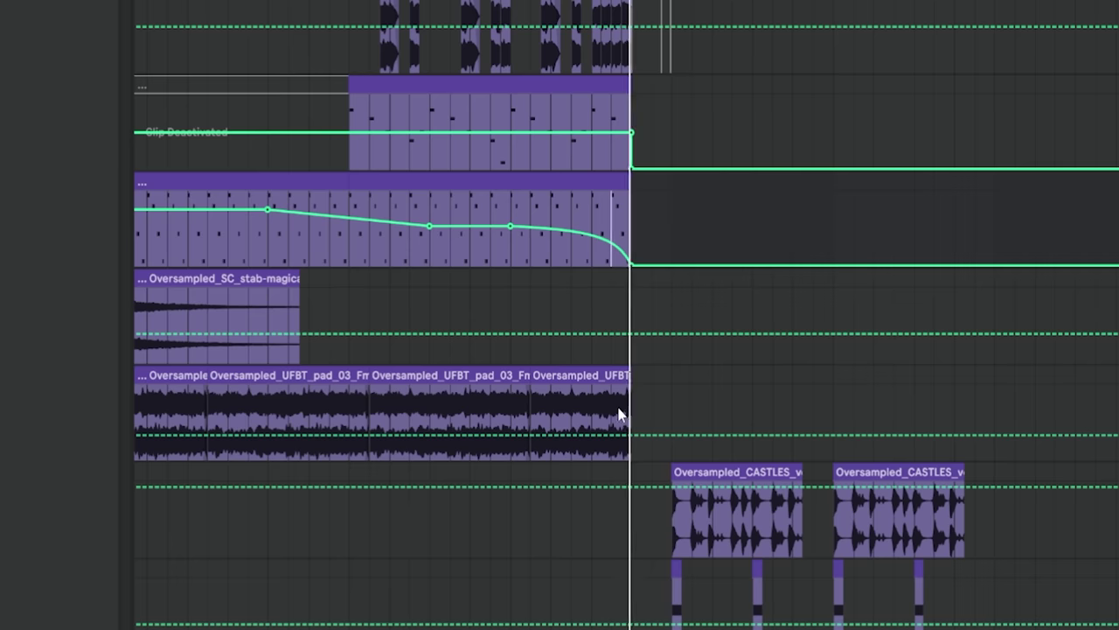
{"action": "scroll", "coordinate": [682, 446], "scroll_direction": "up", "scroll_amount": 4}
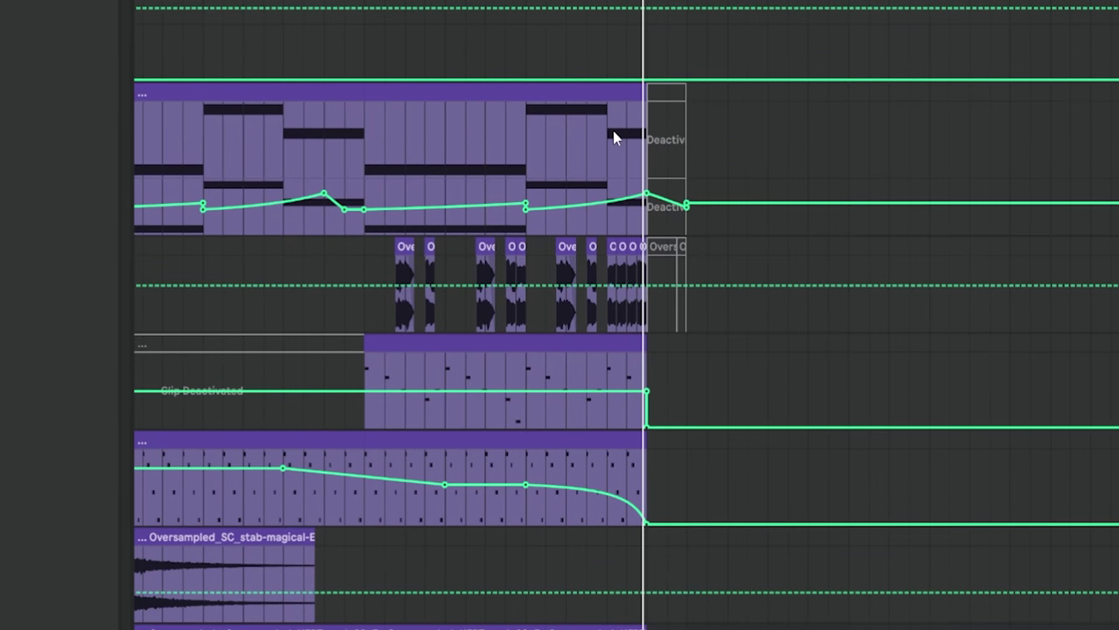
{"action": "scroll", "coordinate": [646, 140], "scroll_direction": "up", "scroll_amount": 3}
{"action": "scroll", "coordinate": [664, 200], "scroll_direction": "up", "scroll_amount": 1}
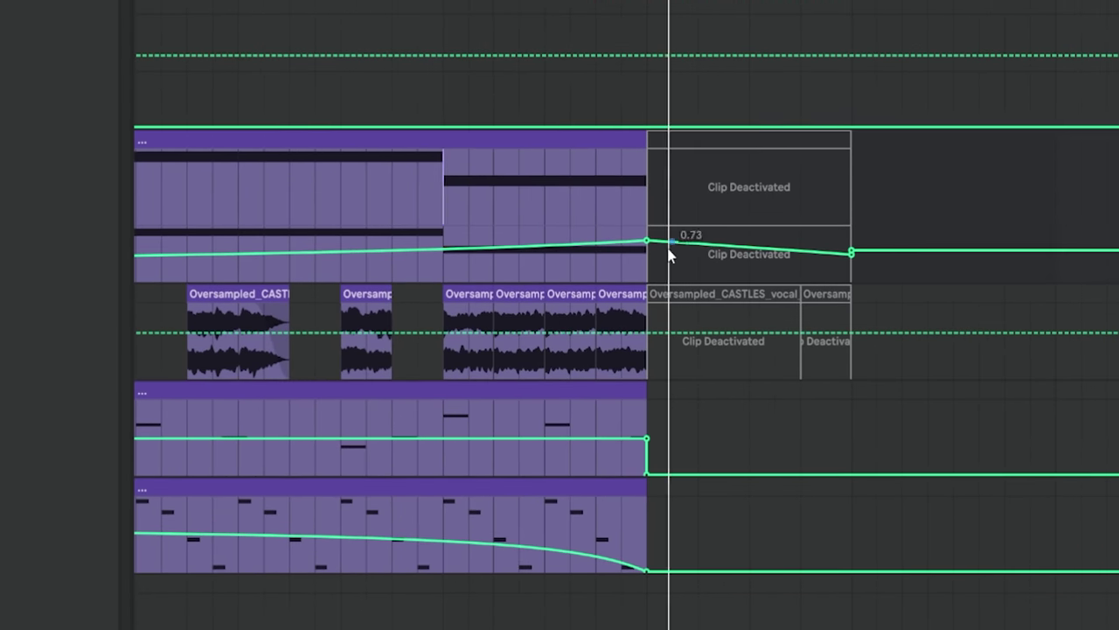
Extend the Serum clip on track 35 back to 40.3.1 and automate the gain of its Utility device
{"action": "left_click_drag", "start_coordinate": [653, 355], "coordinate": [672, 360]}
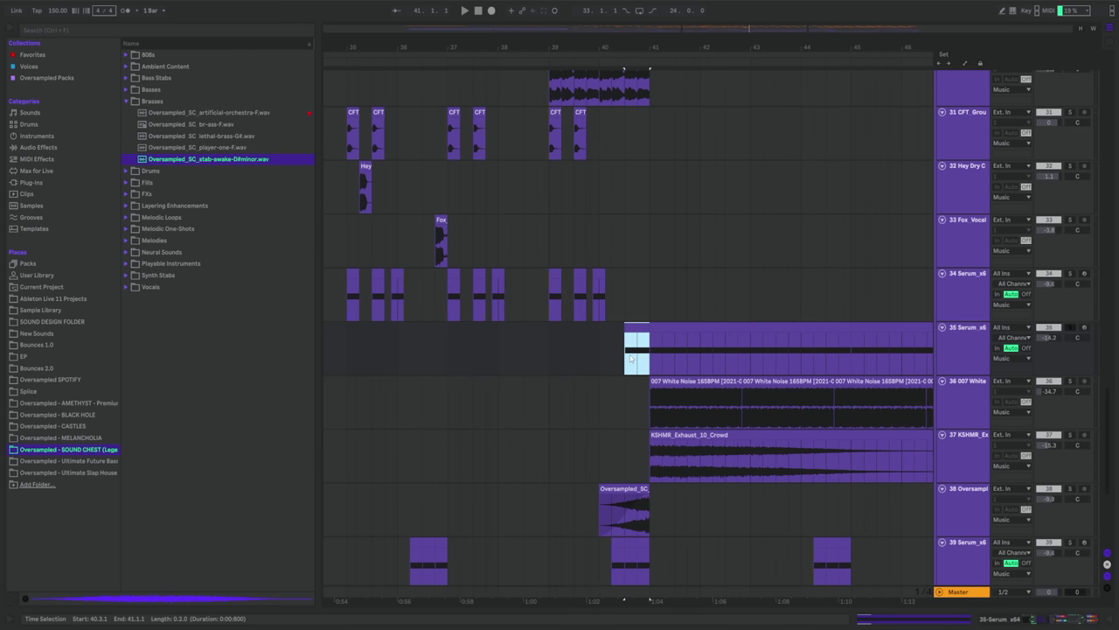
{"action": "key", "text": "ctrl+f"}
{"action": "key", "text": "shift+Tab"}
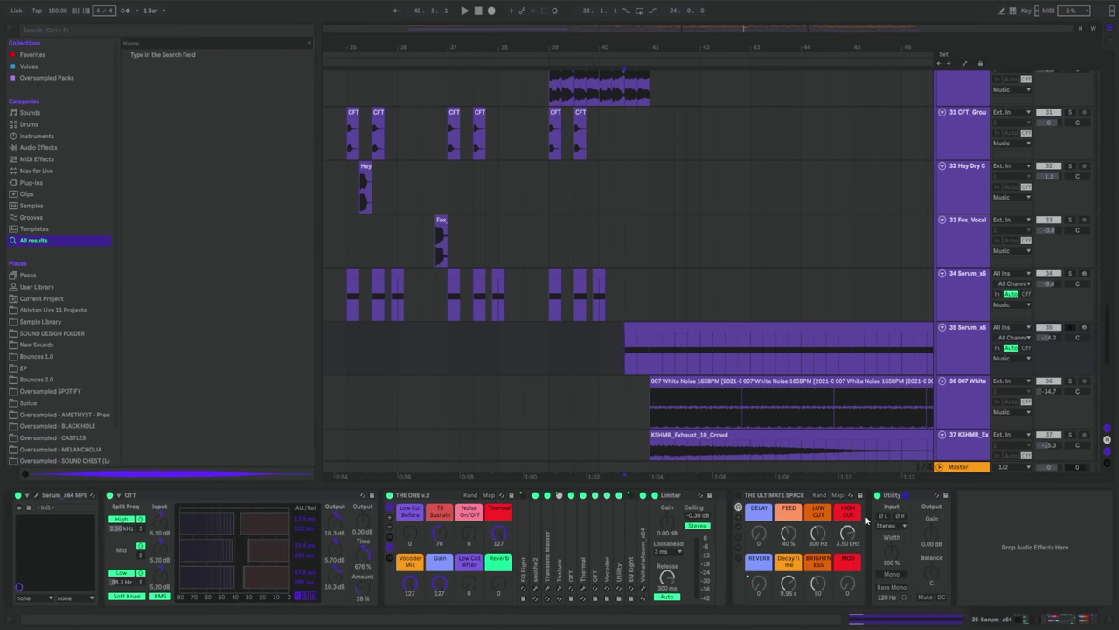
{"action": "key", "text": "a"}
{"action": "key", "text": "a"}
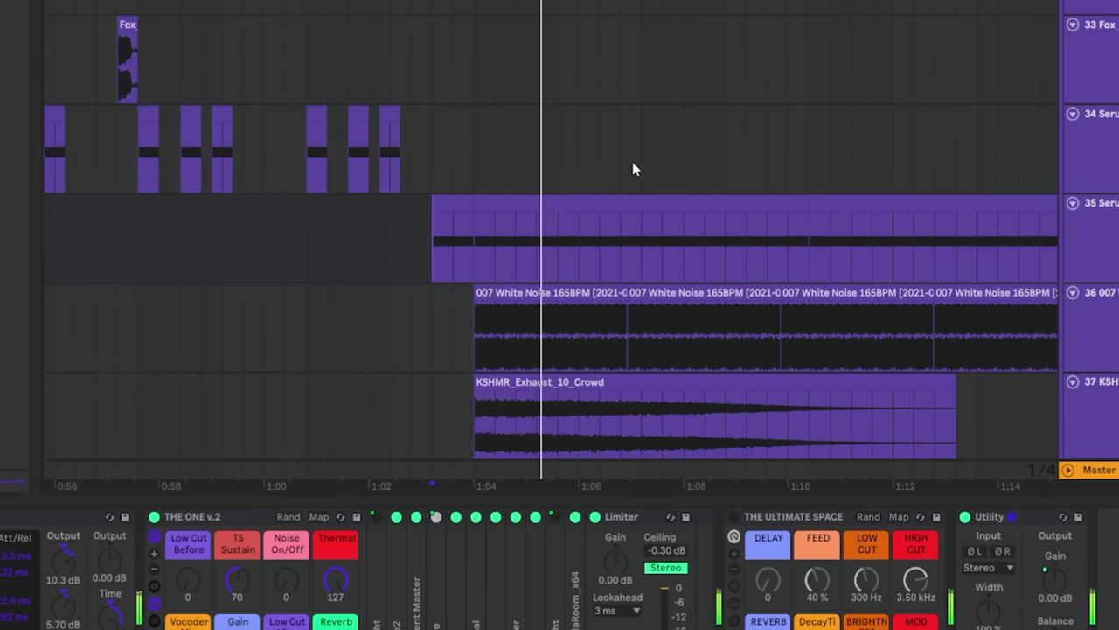
Move a slice of the CASTLES vocal loop on track 27 to 39.4.3
{"action": "scroll", "coordinate": [632, 162], "scroll_direction": "down", "scroll_amount": 4}
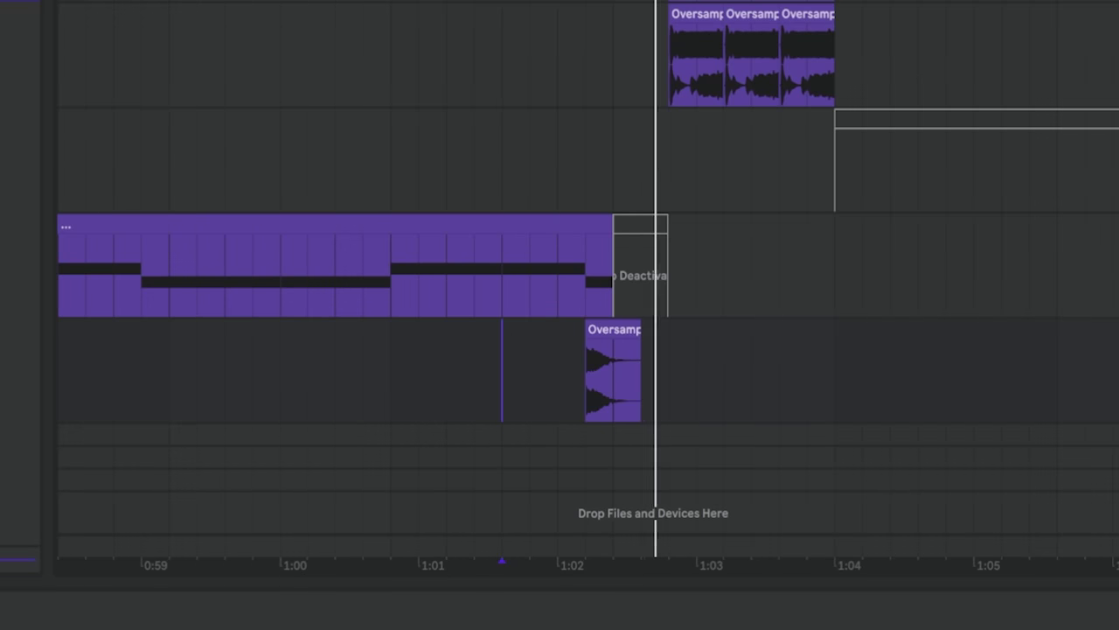
{"action": "left_click_drag", "start_coordinate": [543, 209], "coordinate": [600, 328]}
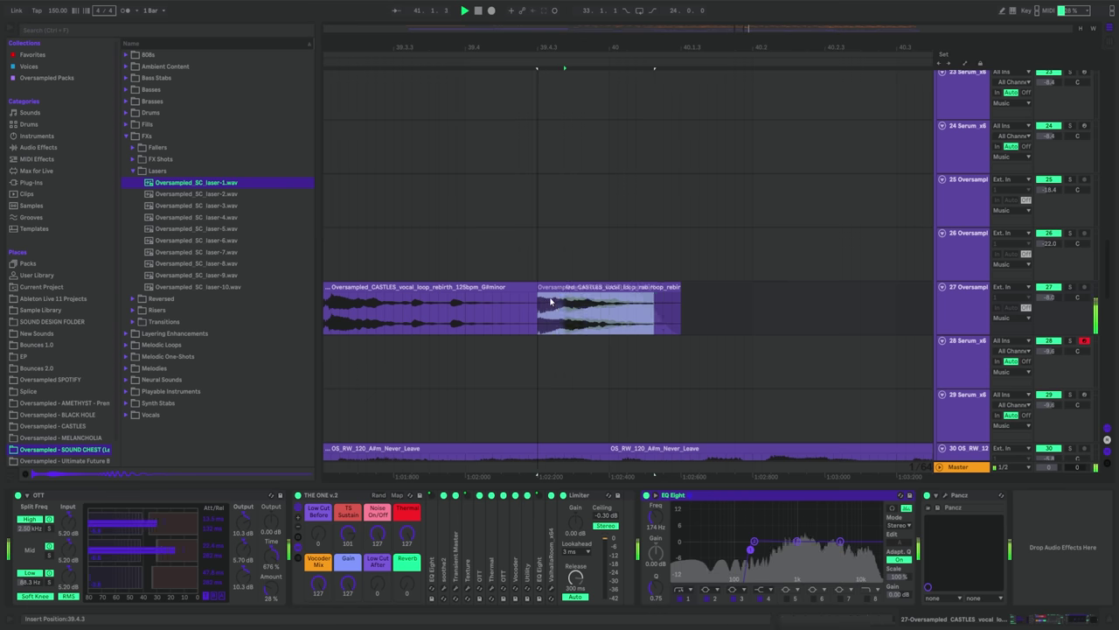
{"action": "key", "text": "Delete"}
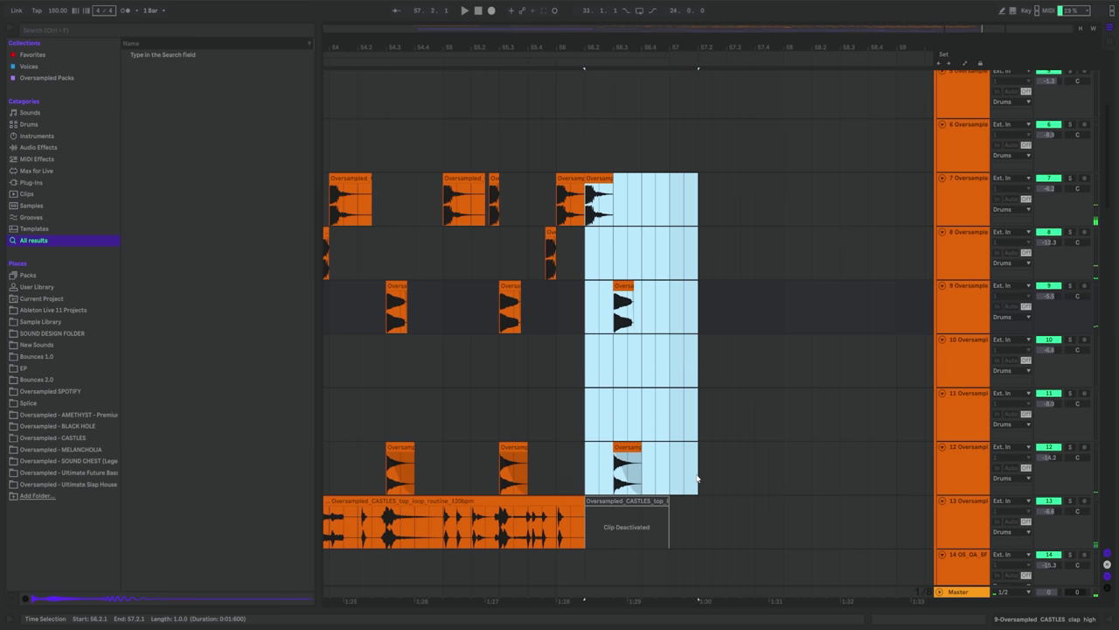
Select tracks 17 to 19, from the empty audio track above the Fox vocal to the one below it
{"action": "key", "text": "space"}
{"action": "scroll", "coordinate": [667, 485], "scroll_direction": "down", "scroll_amount": 8}
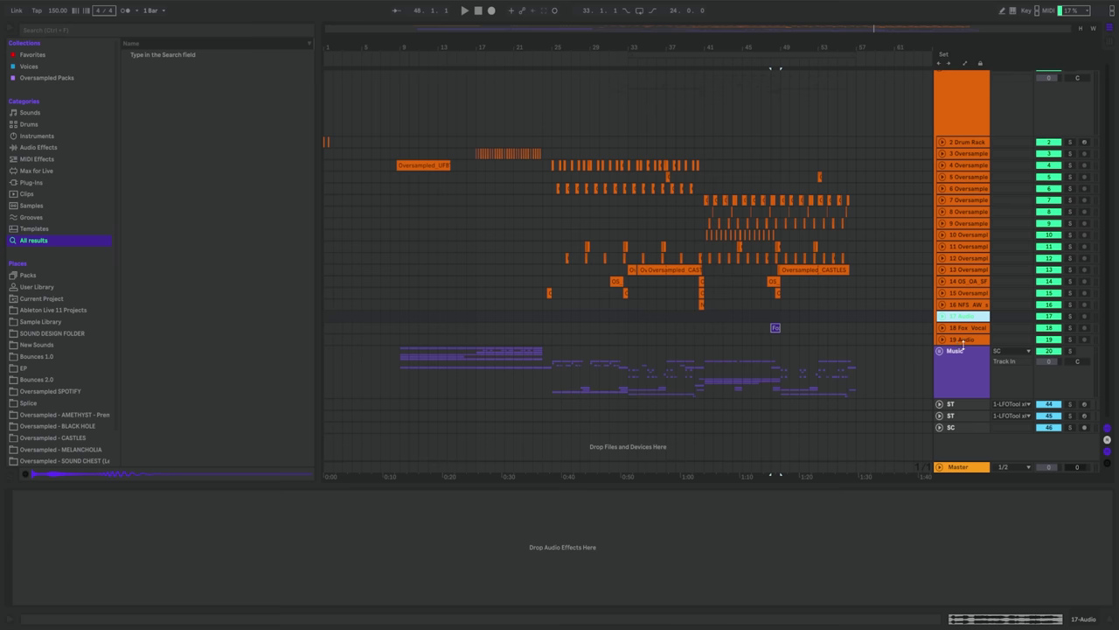
{"action": "left_click", "coordinate": [962, 340], "text": "shift"}
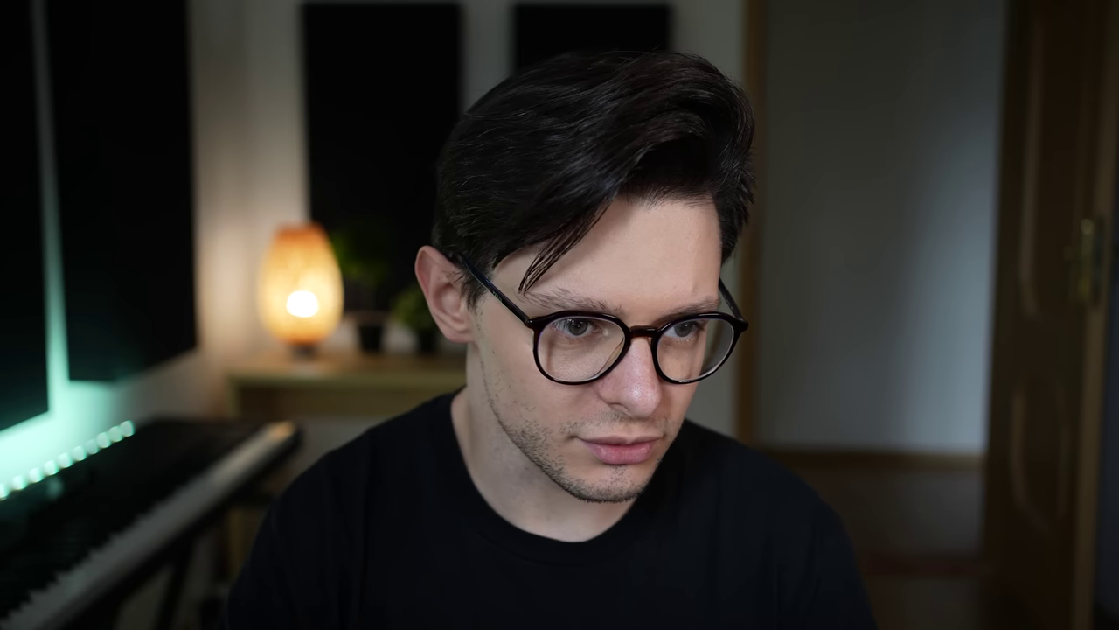